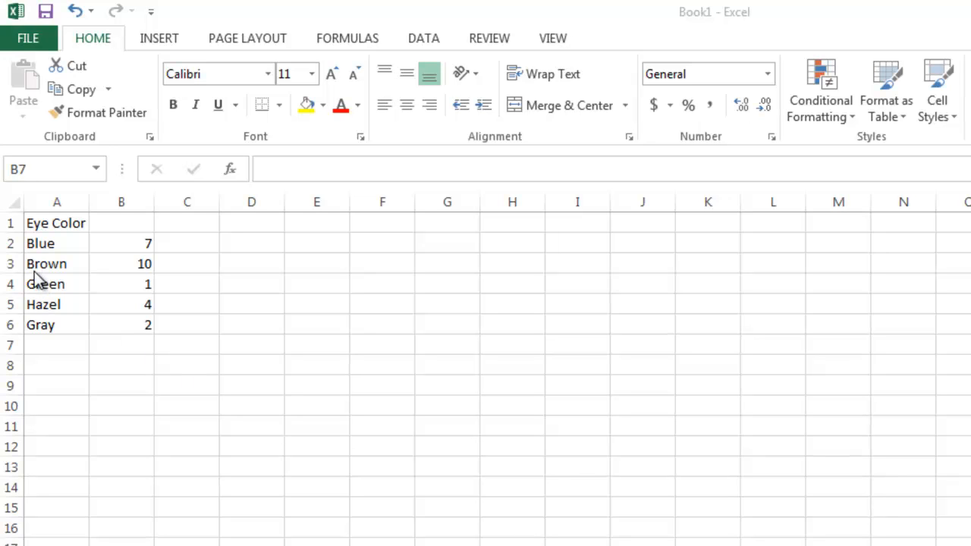
# - Insert a basic 2-D pie chart from the eye color names and counts in A2:B6
pyautogui.click(39, 244)
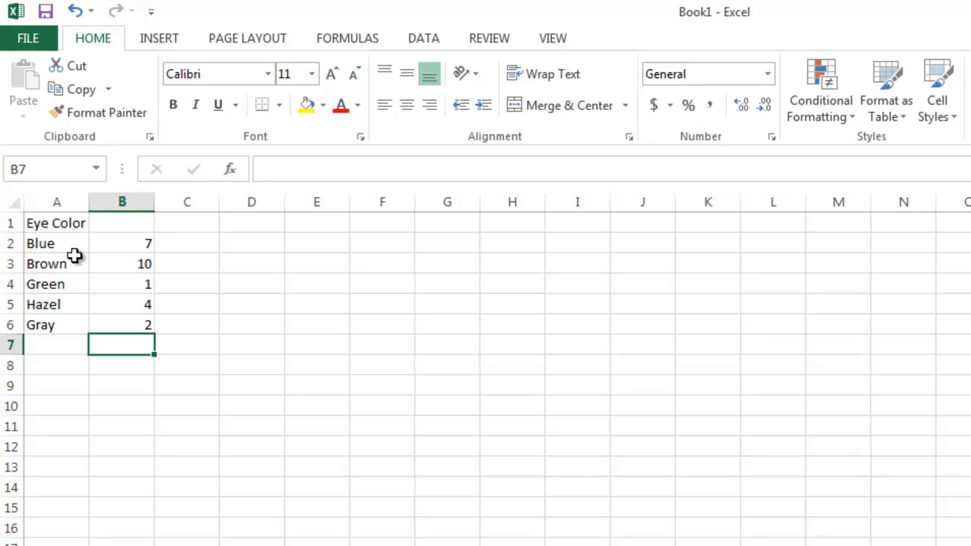
pyautogui.click(56, 247)
pyautogui.moveTo(56, 247); pyautogui.dragTo(115, 321)
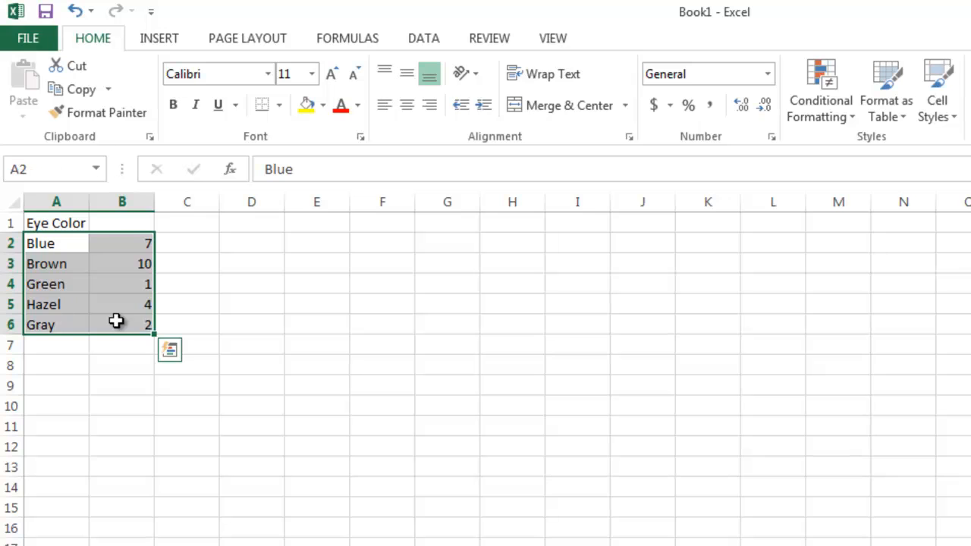
pyautogui.click(157, 39)
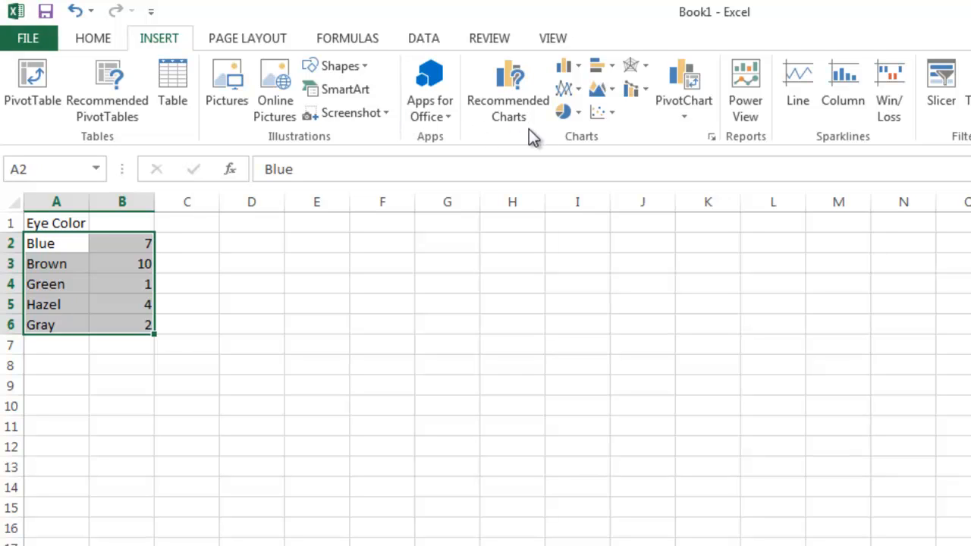
pyautogui.click(579, 113)
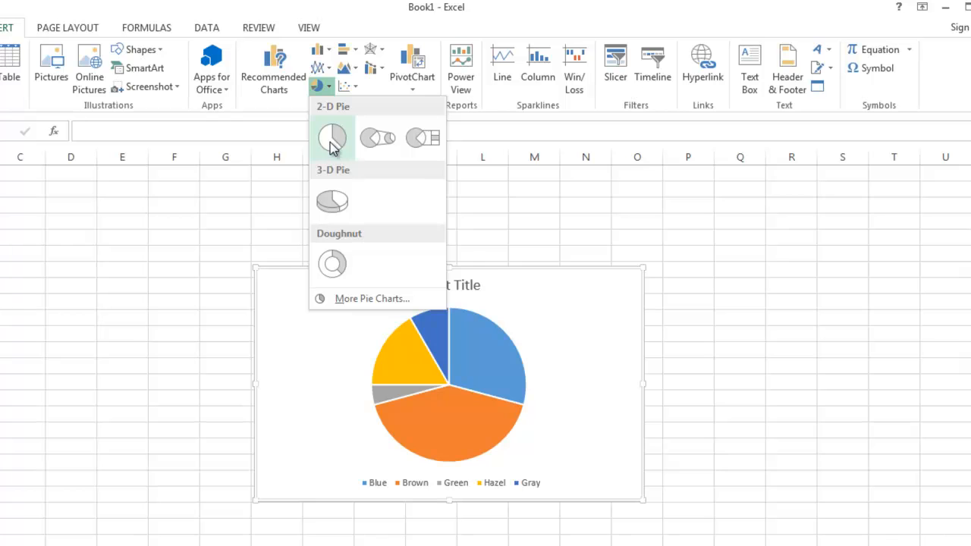
pyautogui.click(331, 140)
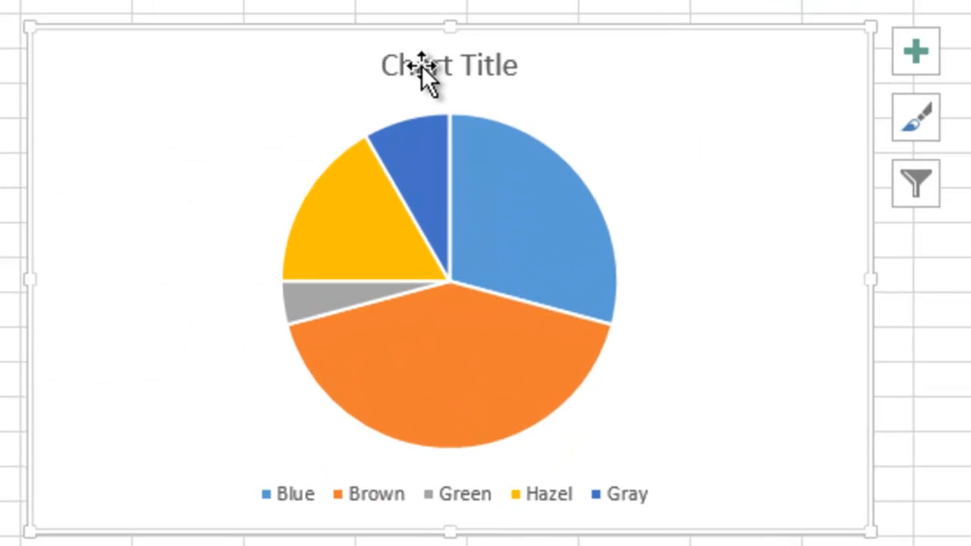
# - Replace the placeholder chart title with "Eye Colors in Our Math Class"
pyautogui.click(420, 65)
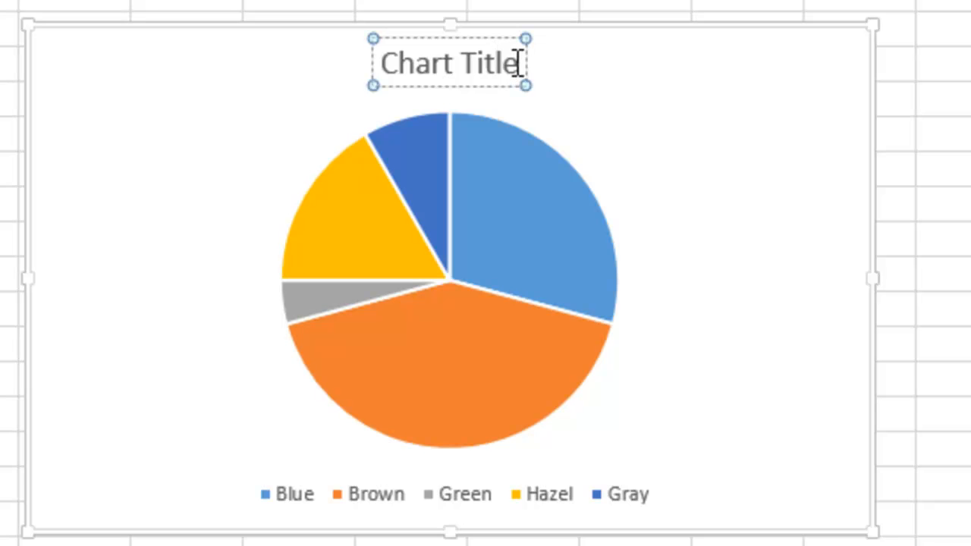
pyautogui.moveTo(519, 64); pyautogui.dragTo(381, 72)
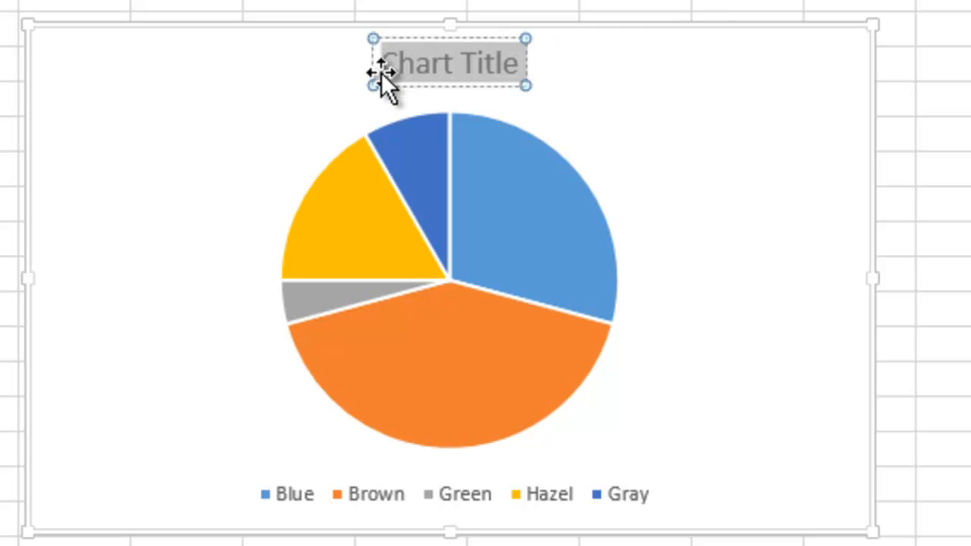
pyautogui.write('Eye Co')
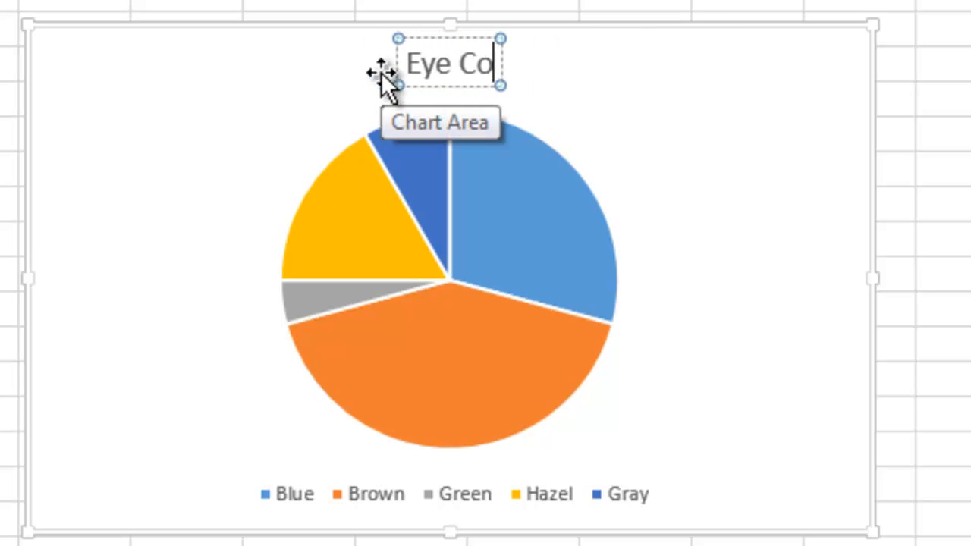
pyautogui.write('lors in ')
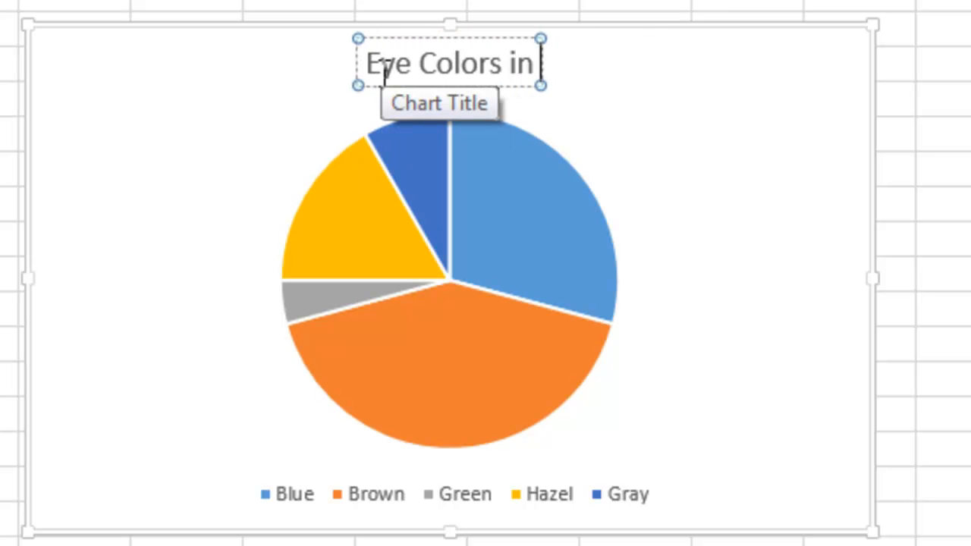
pyautogui.write('Our Math Cl')
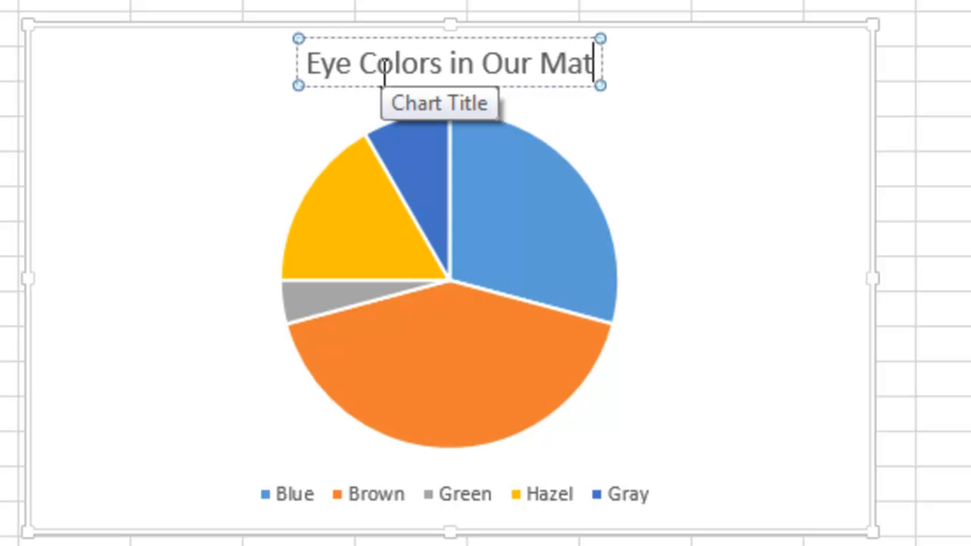
pyautogui.write('ass')
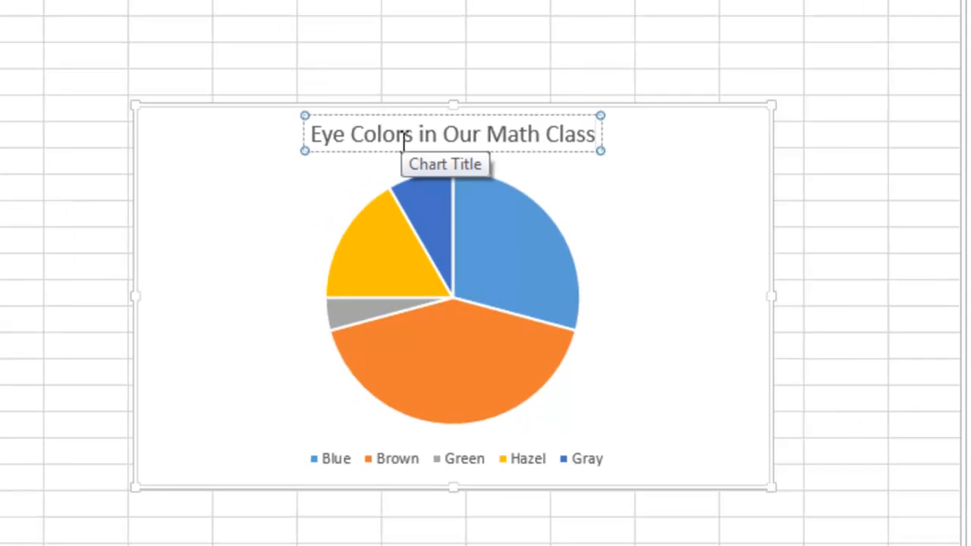
pyautogui.click(657, 194)
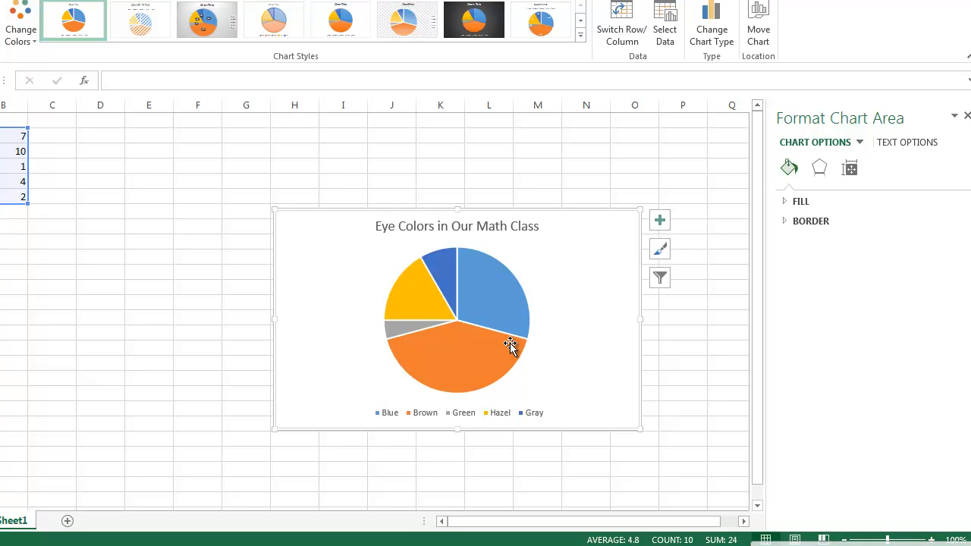
# - Select only the Gray slice of the pie and give it a solid dark gray fill
pyautogui.moveTo(462, 355)
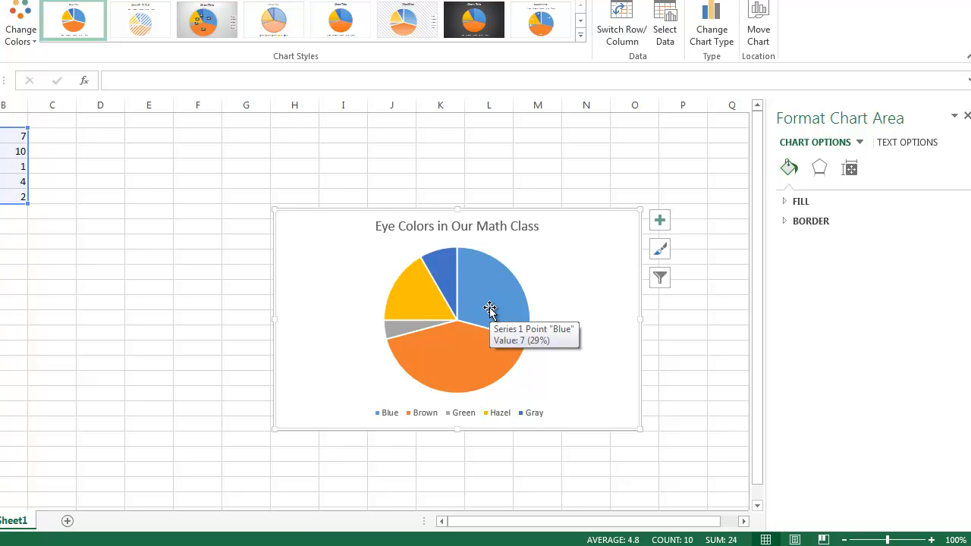
pyautogui.click(444, 277)
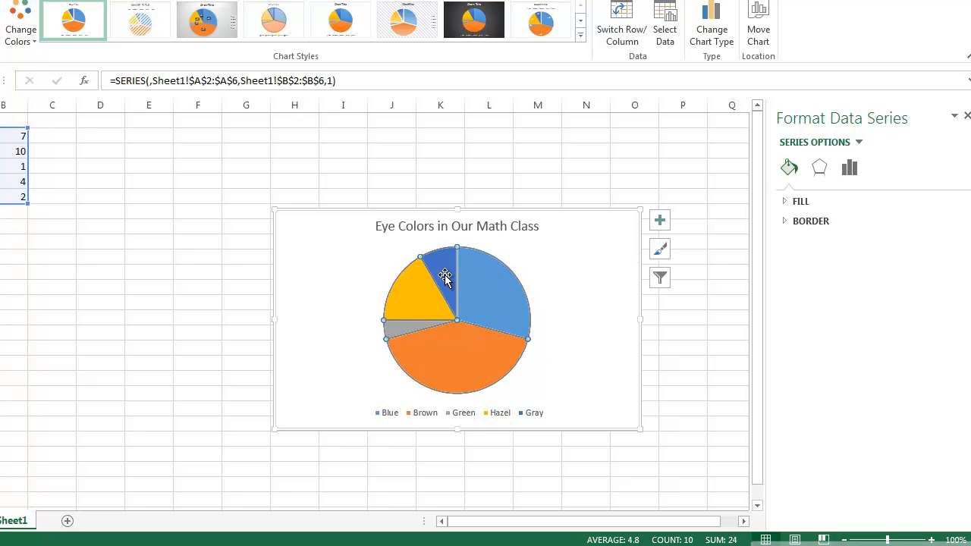
pyautogui.moveTo(459, 258)
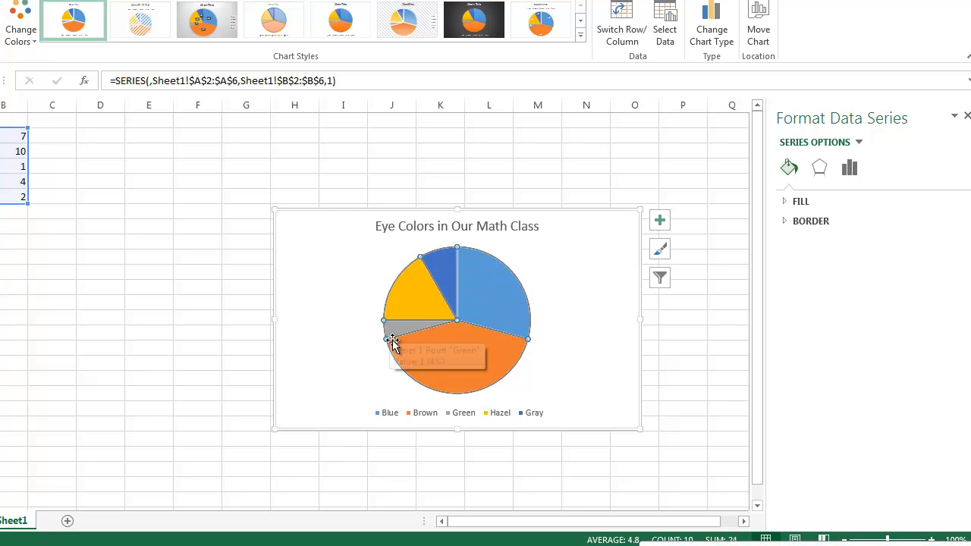
pyautogui.moveTo(487, 364)
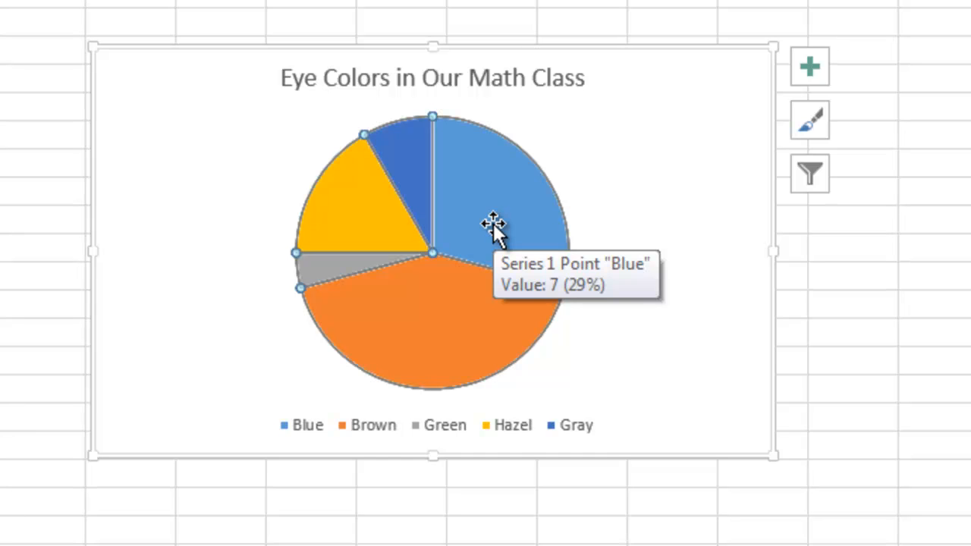
pyautogui.moveTo(411, 176)
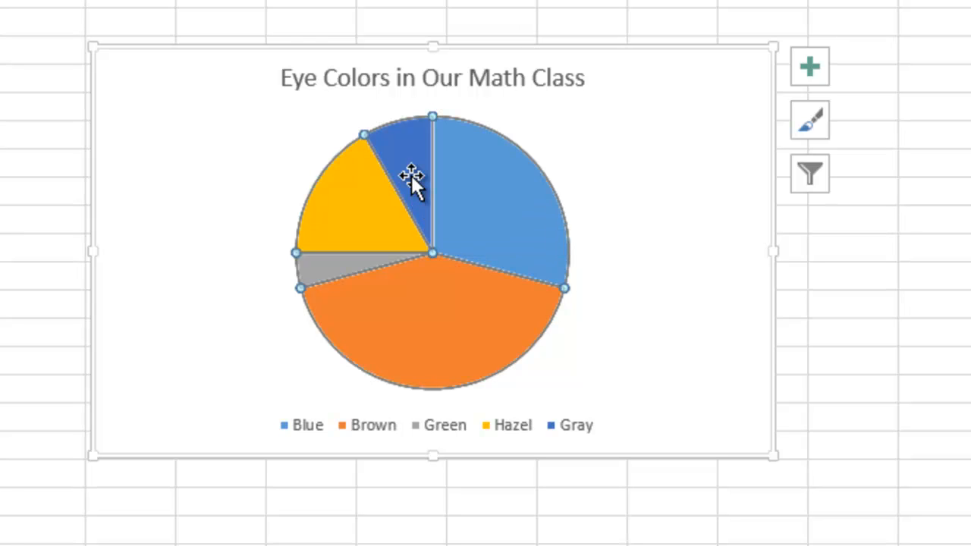
pyautogui.click(410, 173)
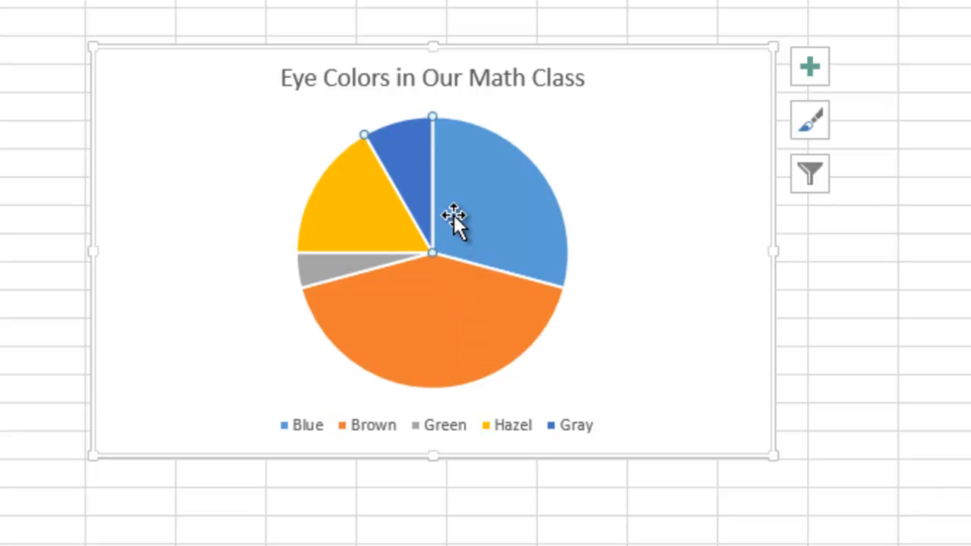
pyautogui.moveTo(412, 161)
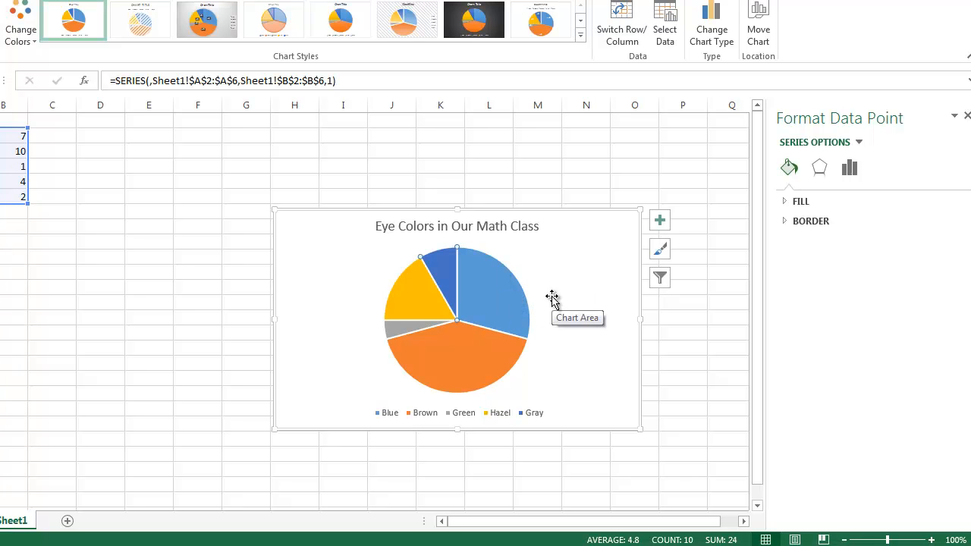
pyautogui.rightClick(443, 267)
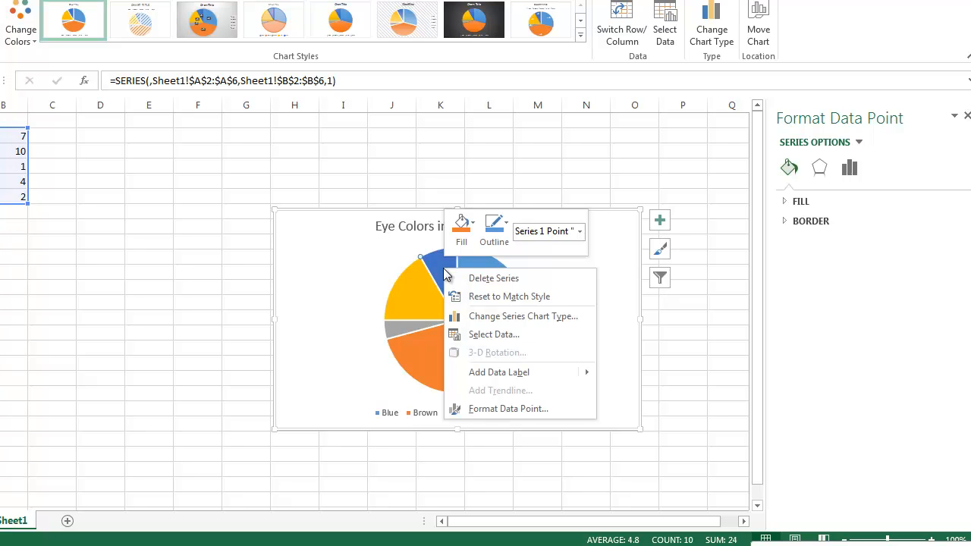
pyautogui.click(508, 408)
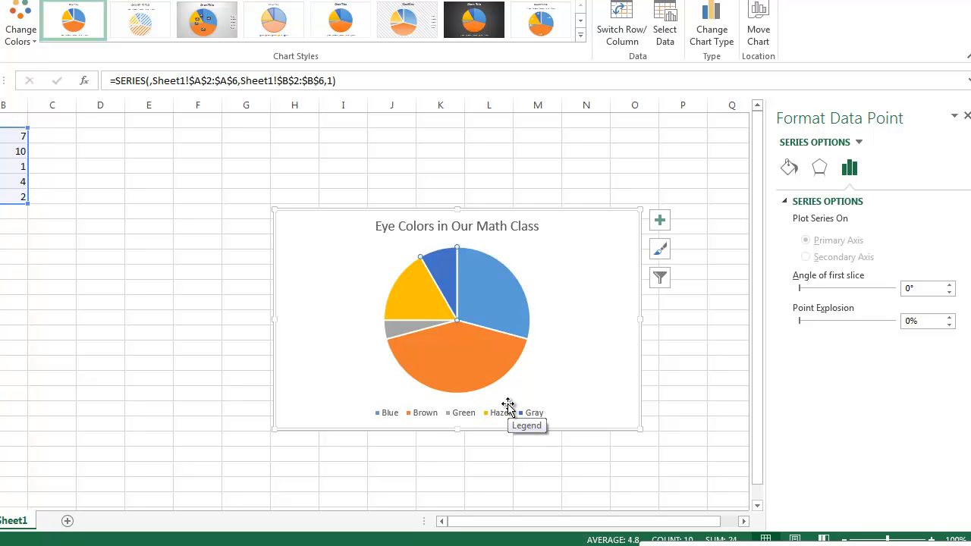
pyautogui.click(789, 169)
pyautogui.click(789, 168)
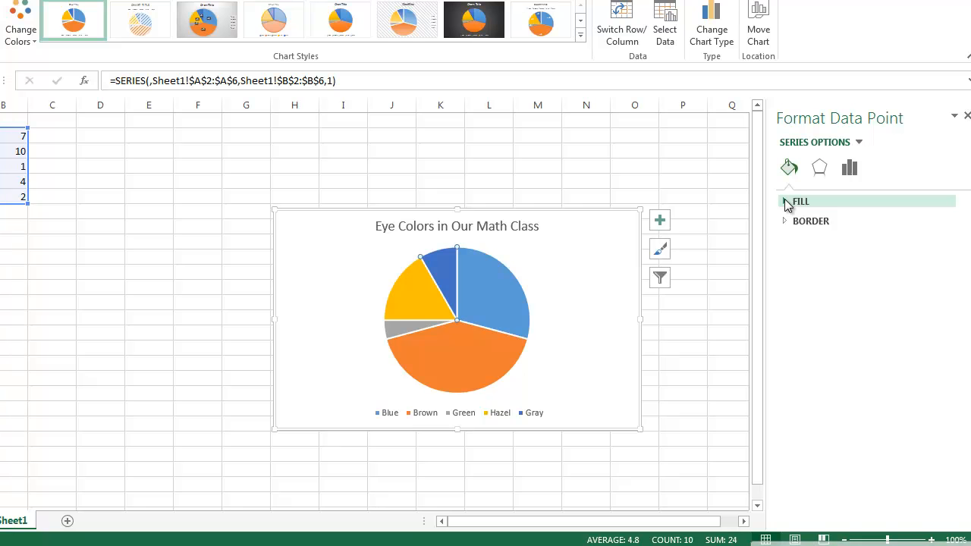
pyautogui.click(786, 201)
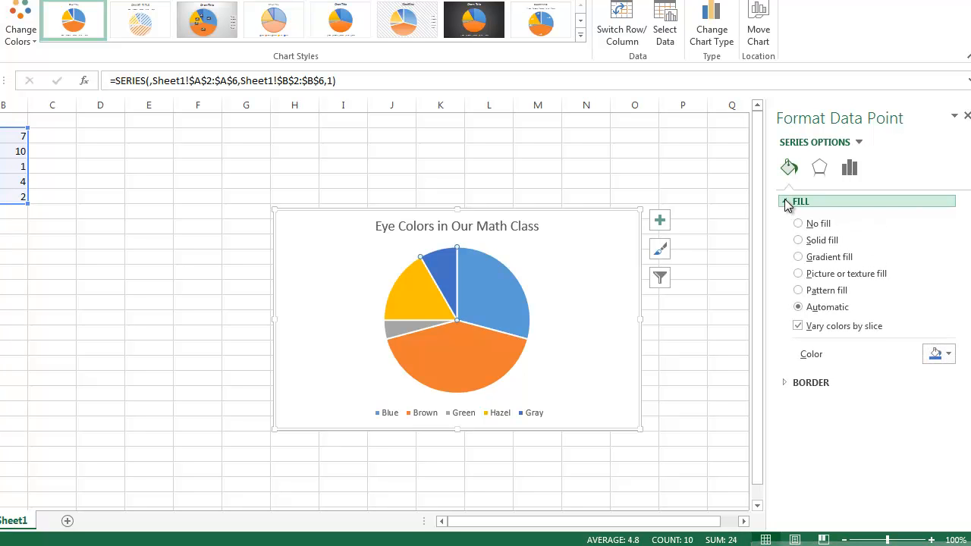
pyautogui.click(947, 354)
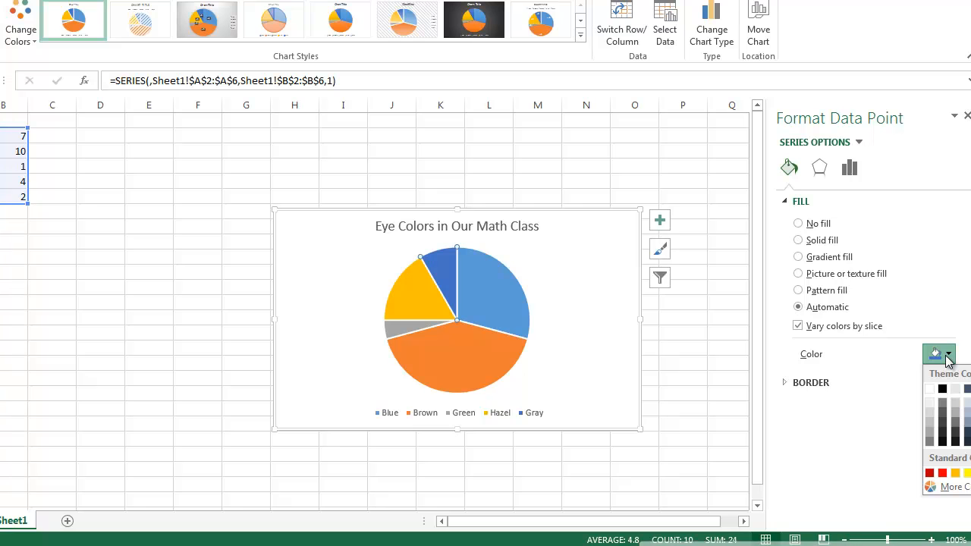
pyautogui.click(929, 442)
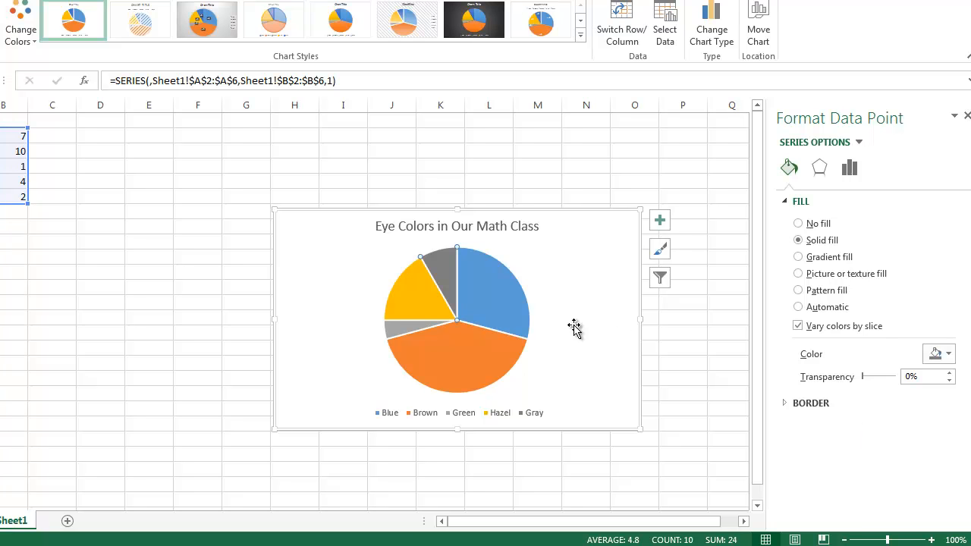
pyautogui.click(613, 263)
pyautogui.moveTo(412, 301)
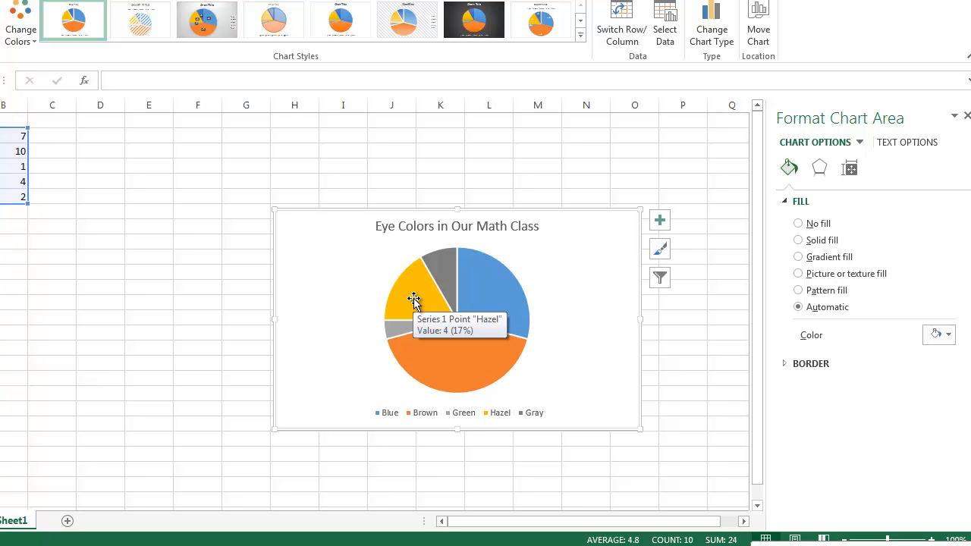
pyautogui.click(413, 300)
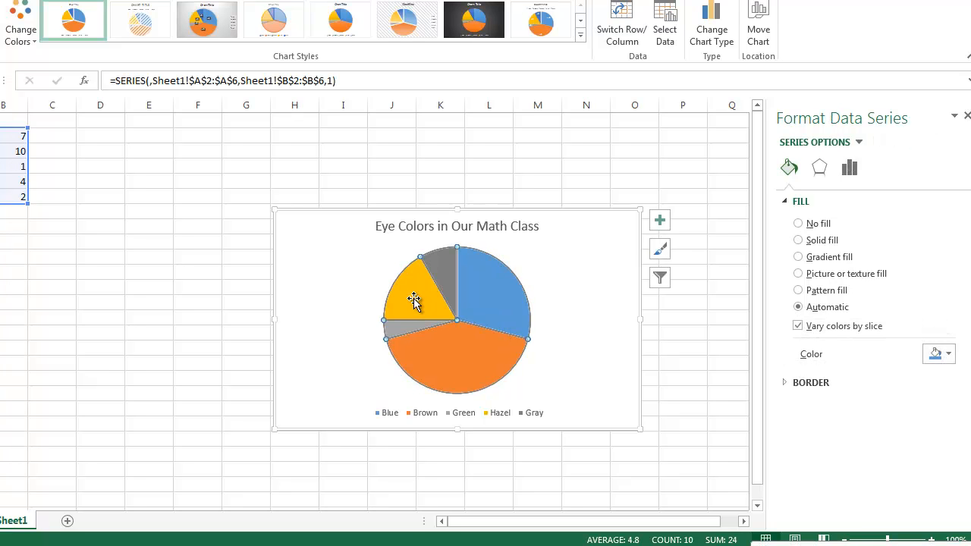
pyautogui.click(413, 301)
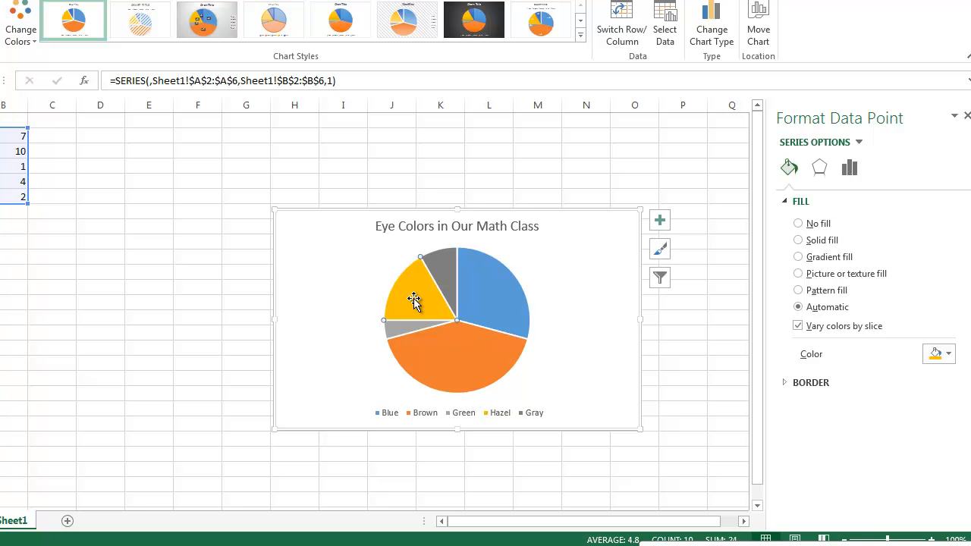
pyautogui.click(367, 282)
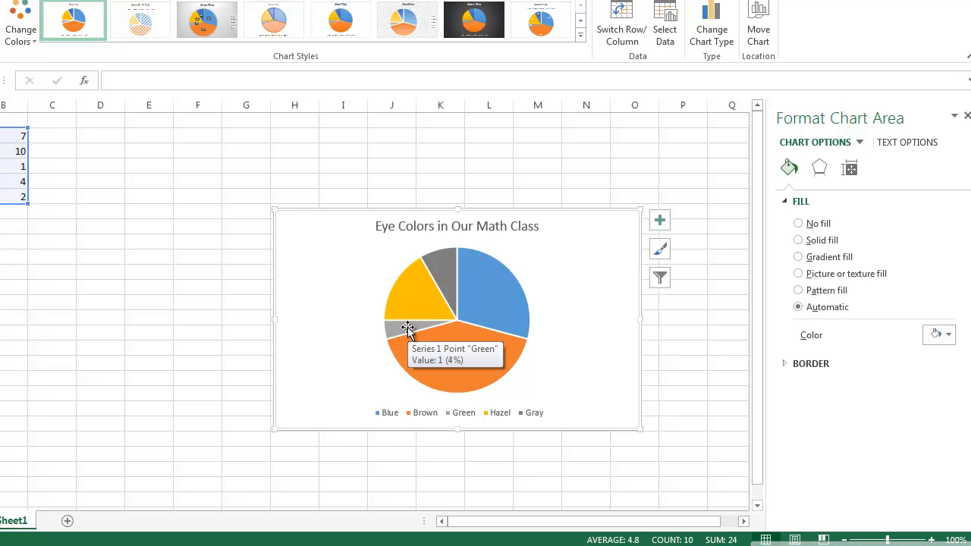
# - Select only the Green slice of the pie and give it a solid green fill
pyautogui.click(407, 327)
pyautogui.click(407, 327)
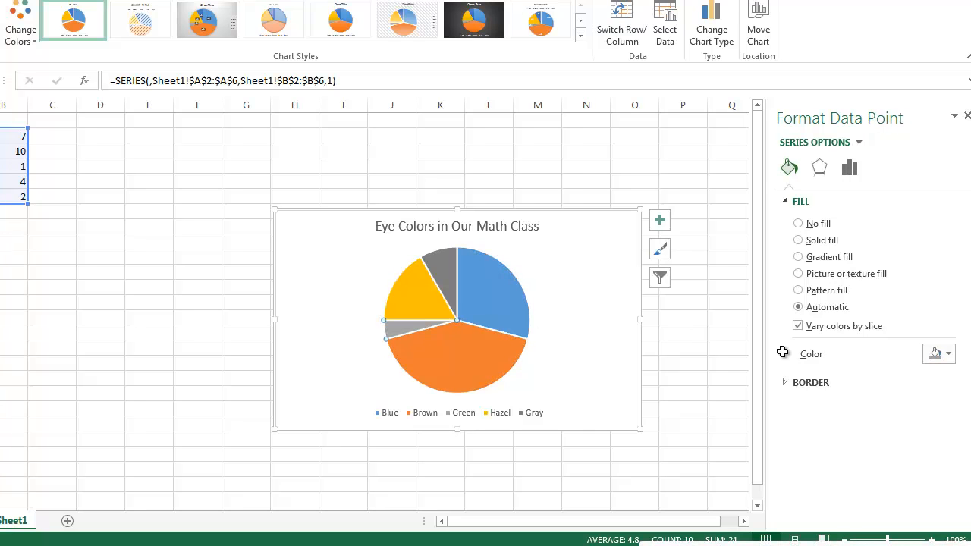
pyautogui.click(947, 355)
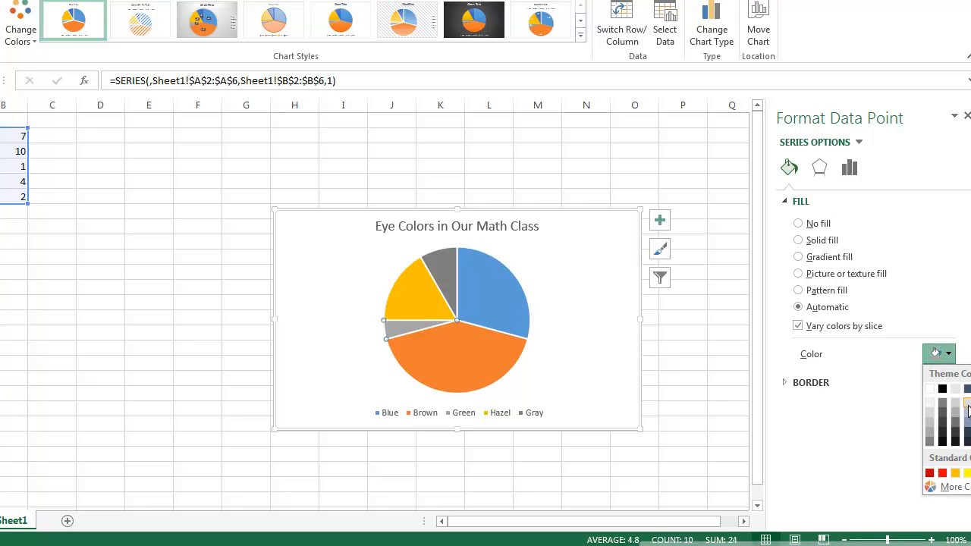
pyautogui.click(970, 473)
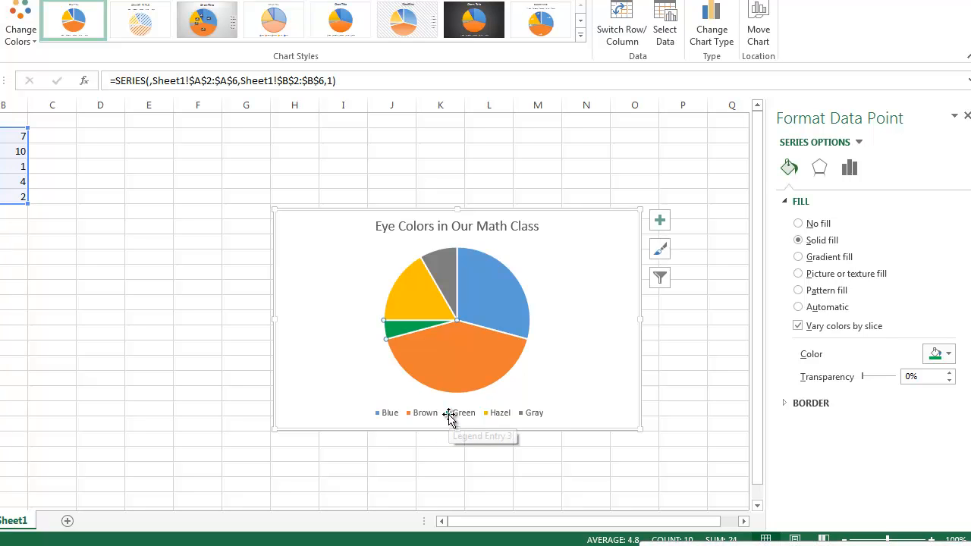
# - Position the pie chart's legend on the right side and shift it slightly closer to the pie
pyautogui.click(455, 417)
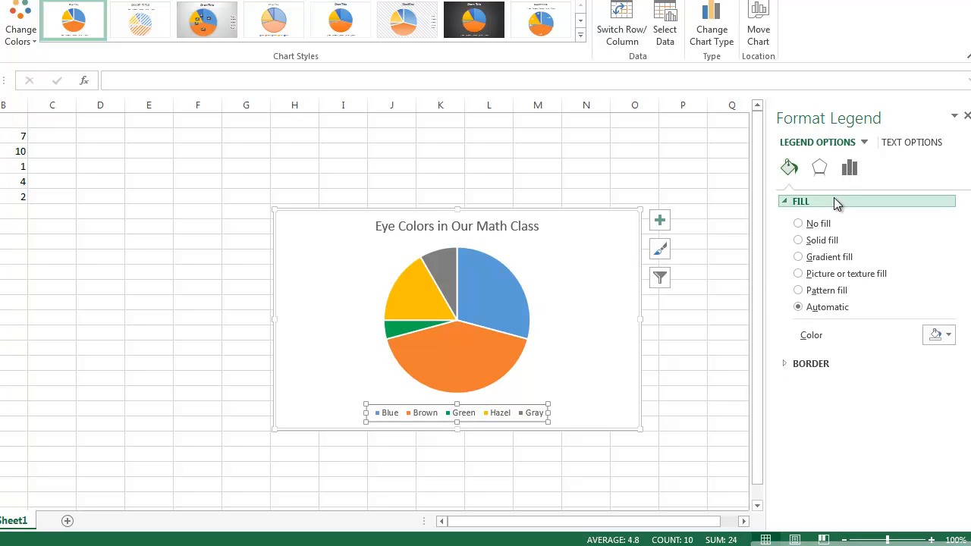
pyautogui.click(908, 144)
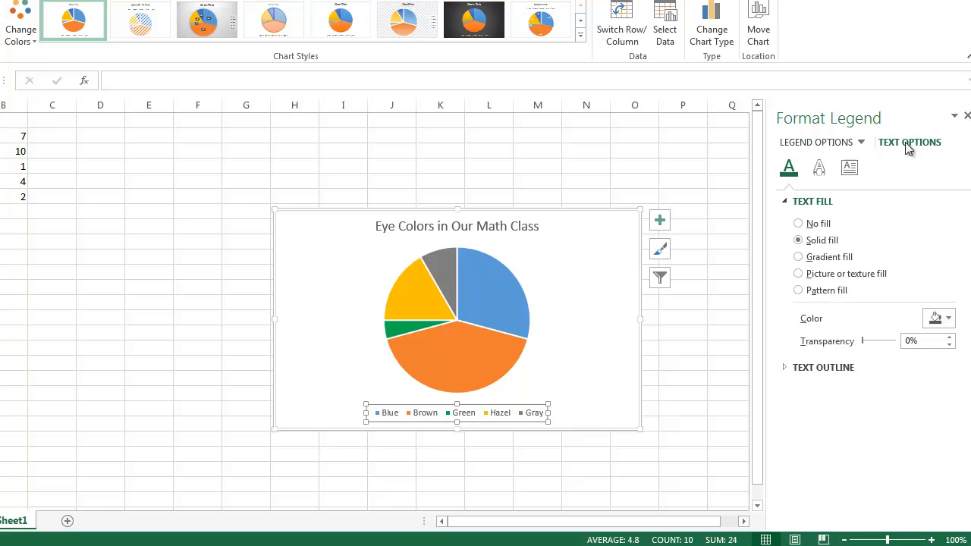
pyautogui.click(826, 142)
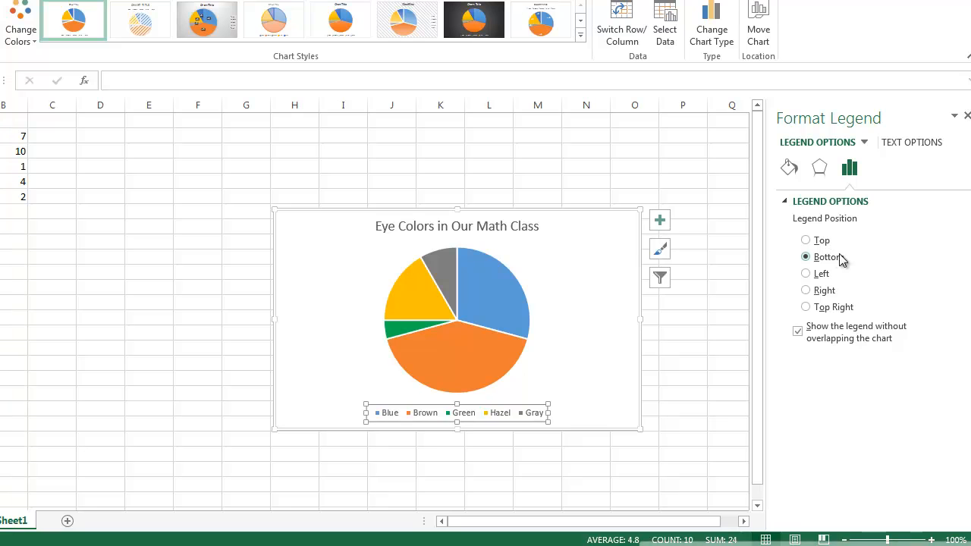
pyautogui.click(806, 291)
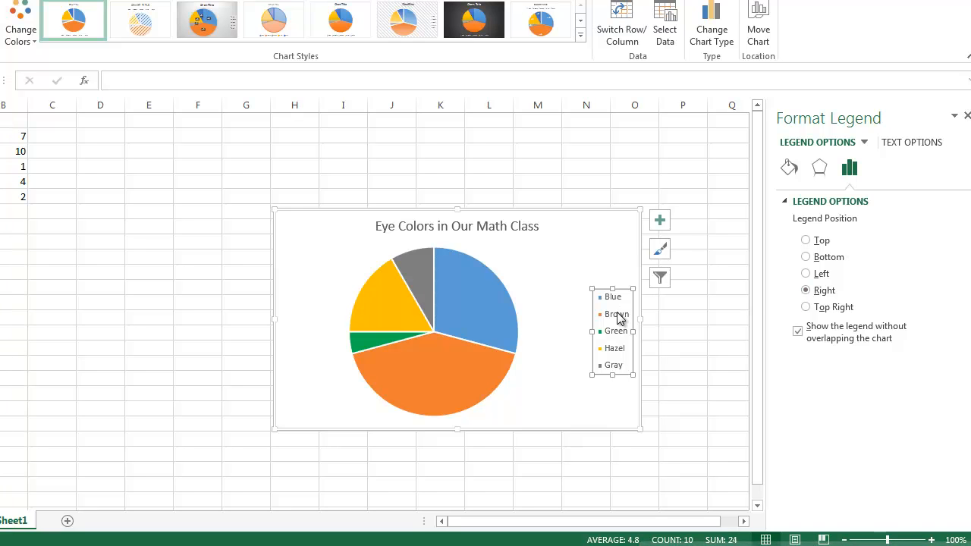
pyautogui.moveTo(618, 307); pyautogui.dragTo(585, 301)
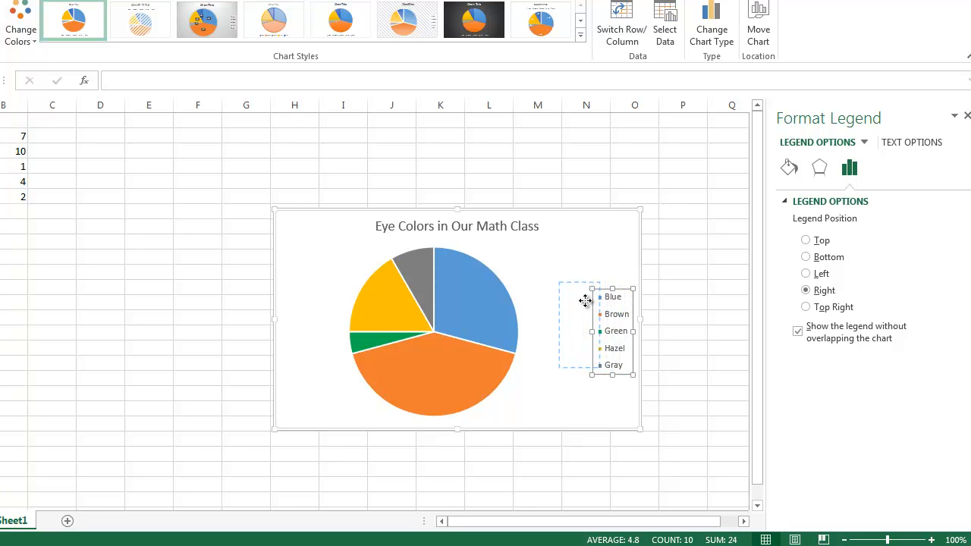
pyautogui.moveTo(585, 301); pyautogui.dragTo(585, 301)
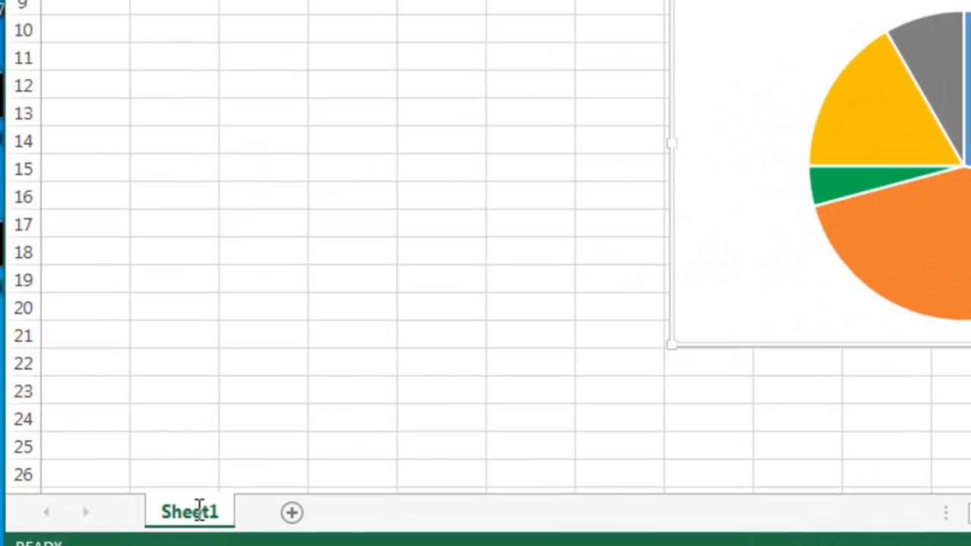
# - Rename the worksheet Sheet1 as "Eye Color Pie Chart"
pyautogui.doubleClick(199, 508)
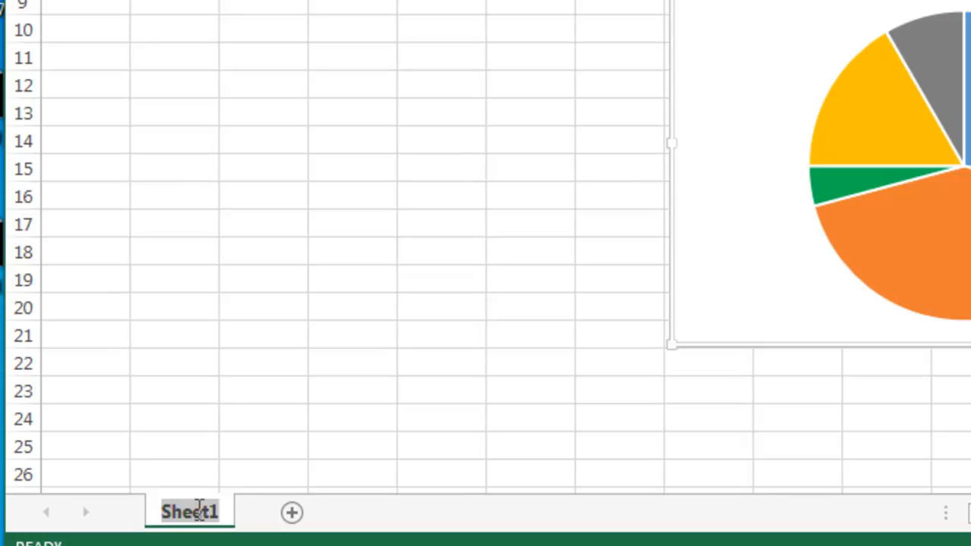
pyautogui.write('Eye Color Pie Chart')
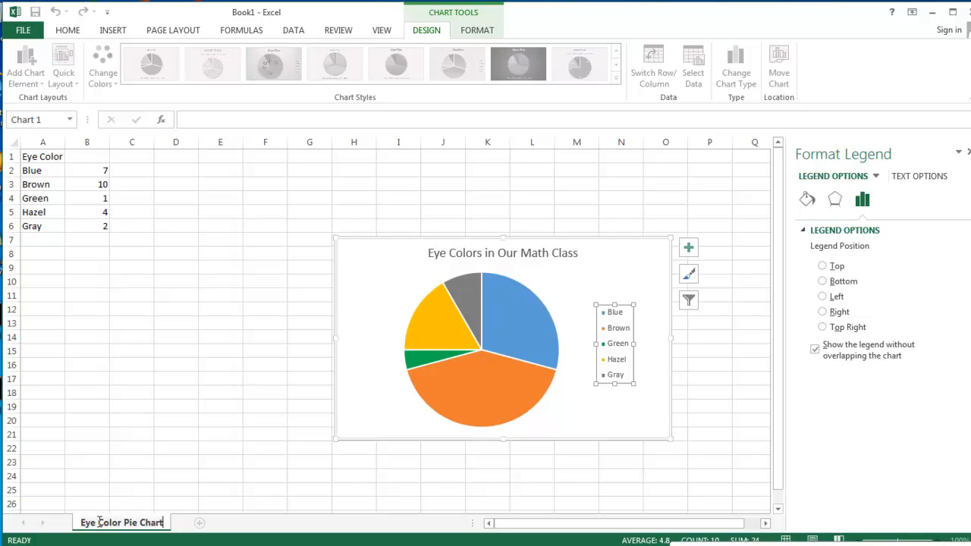
pyautogui.press('Return')
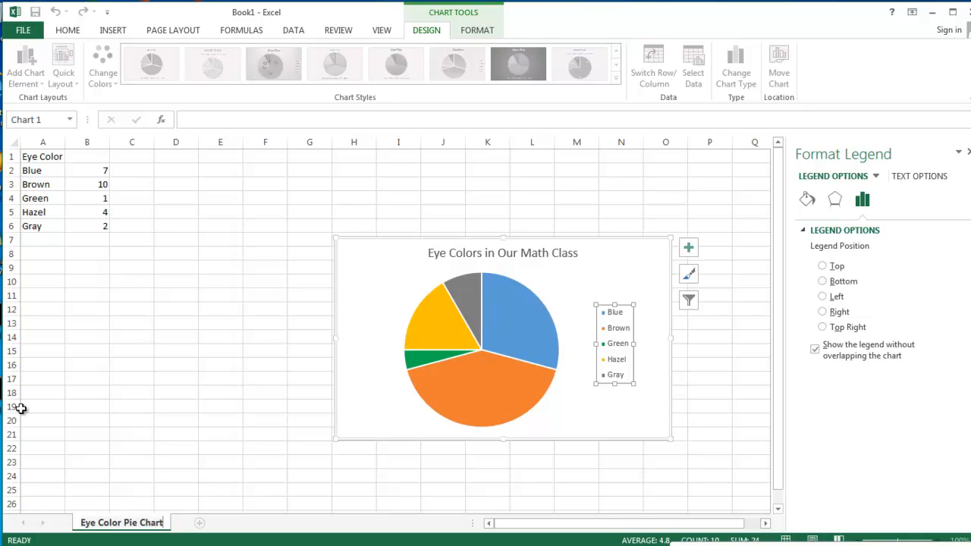
# - Copy the eye color table in A1:B6 and paste it at A1 of a new worksheet
pyautogui.click(34, 156)
pyautogui.moveTo(34, 156); pyautogui.dragTo(78, 226)
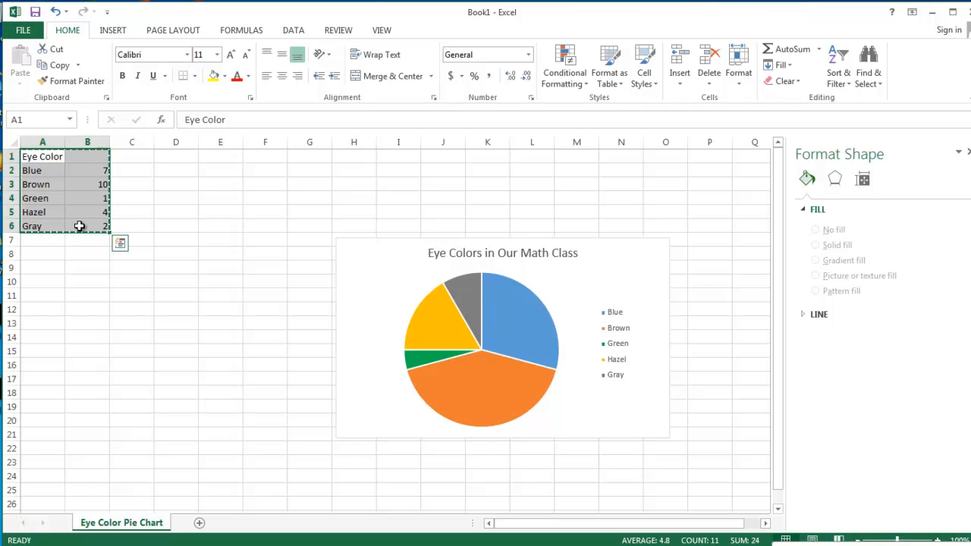
pyautogui.hotkey('ctrl', 'c')
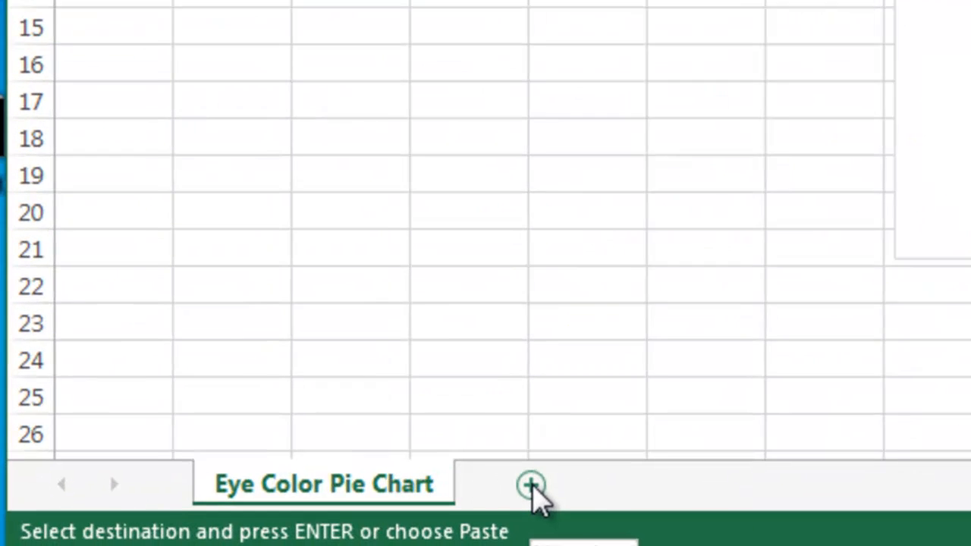
pyautogui.click(263, 517)
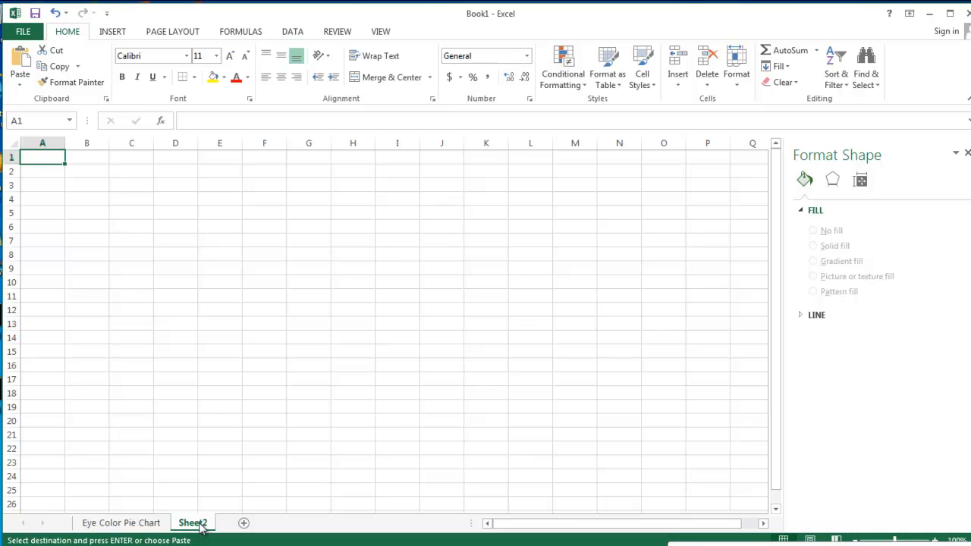
pyautogui.hotkey('ctrl', 'v')
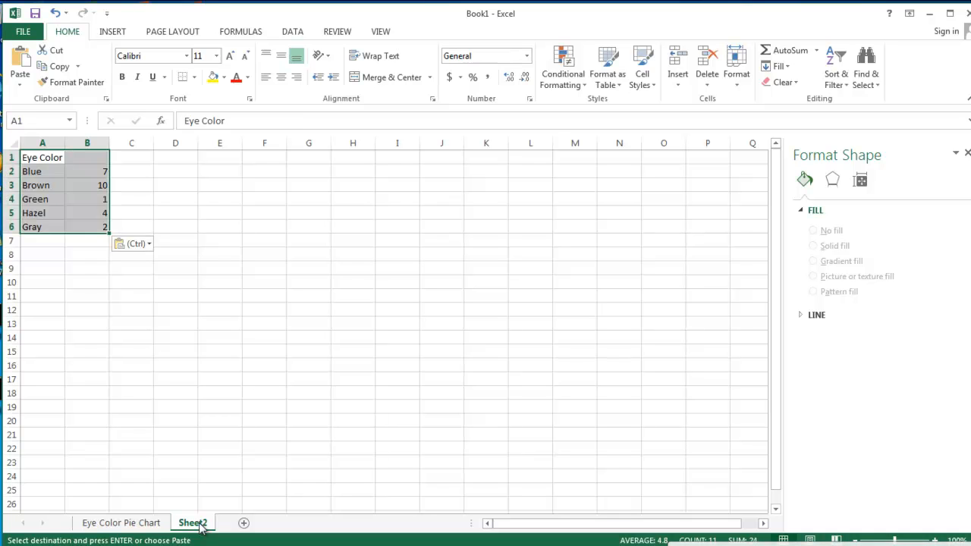
pyautogui.click(88, 280)
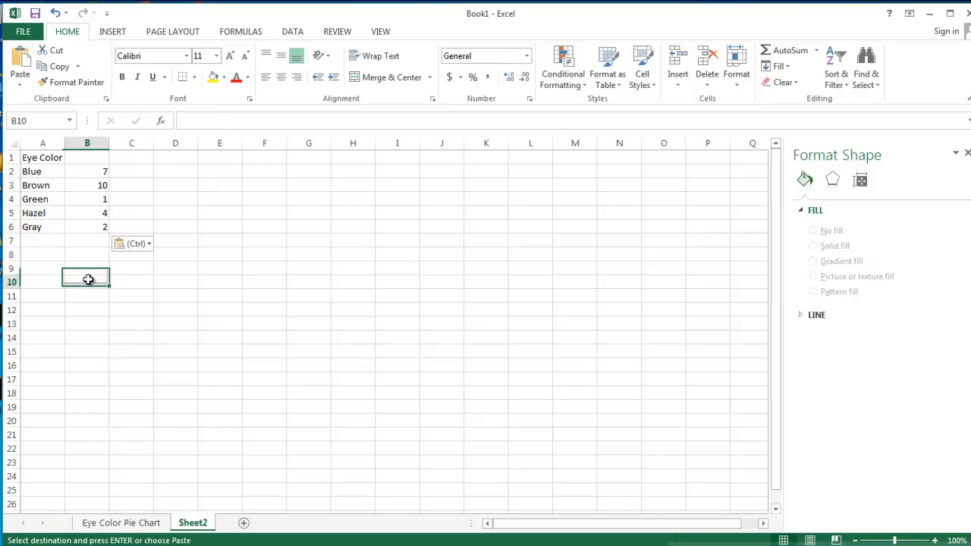
# - Insert a 2-D clustered column chart from the eye color names and counts in A2:B6 of Sheet2
pyautogui.click(31, 173)
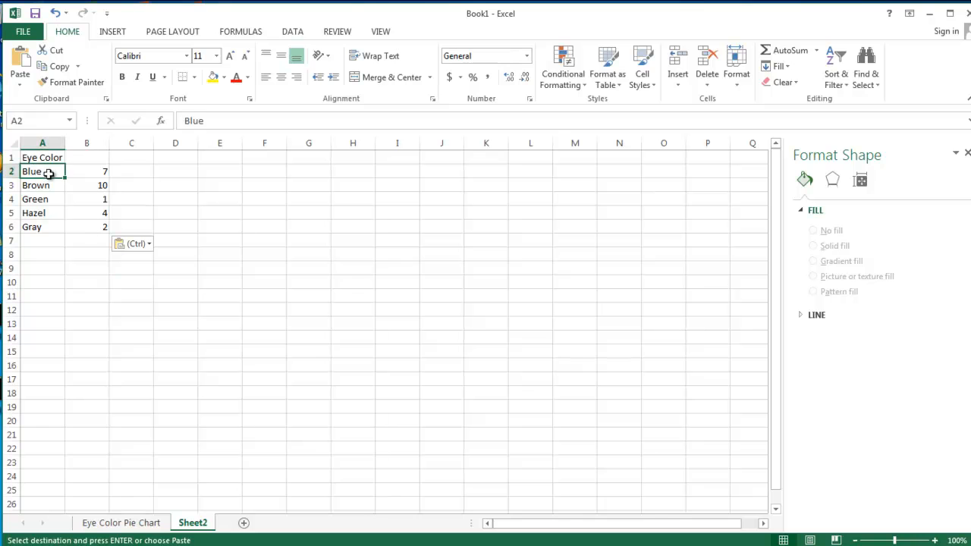
pyautogui.moveTo(74, 177); pyautogui.dragTo(85, 226)
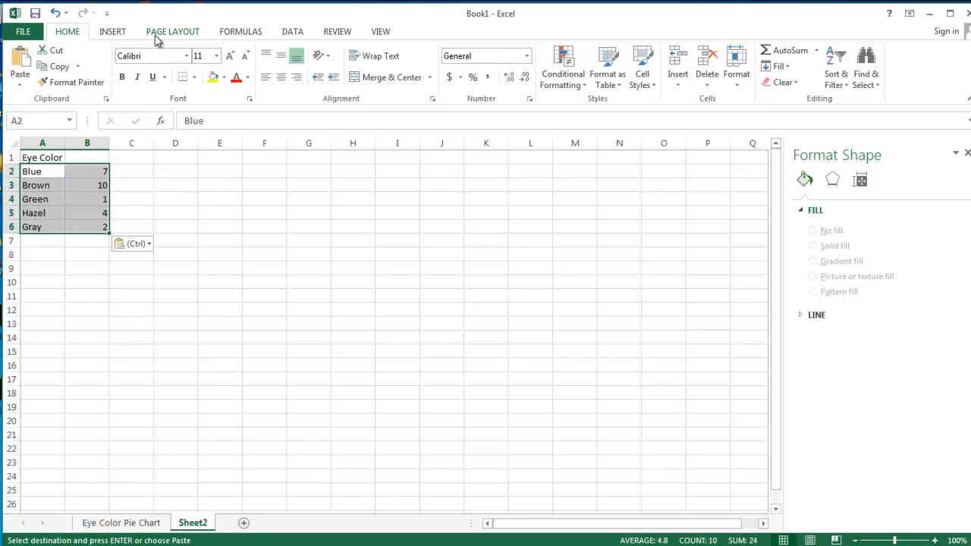
pyautogui.click(122, 33)
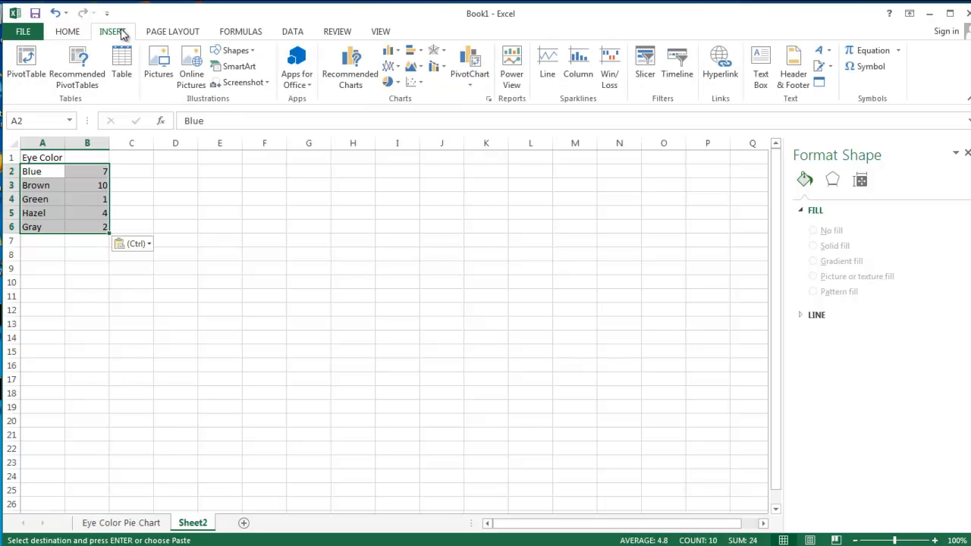
pyautogui.click(392, 54)
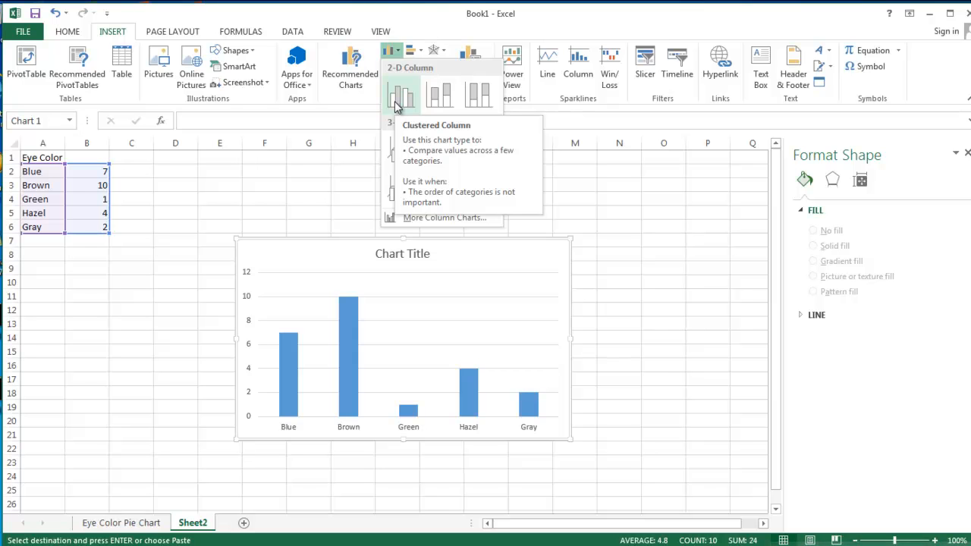
pyautogui.click(396, 107)
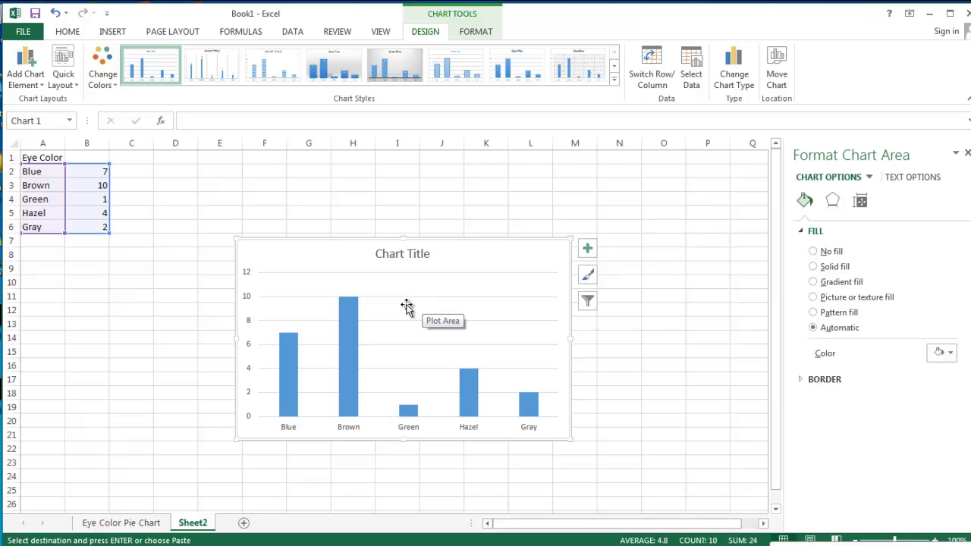
# - Select only the Brown column of the chart and give it a dark brown fill
pyautogui.moveTo(349, 324)
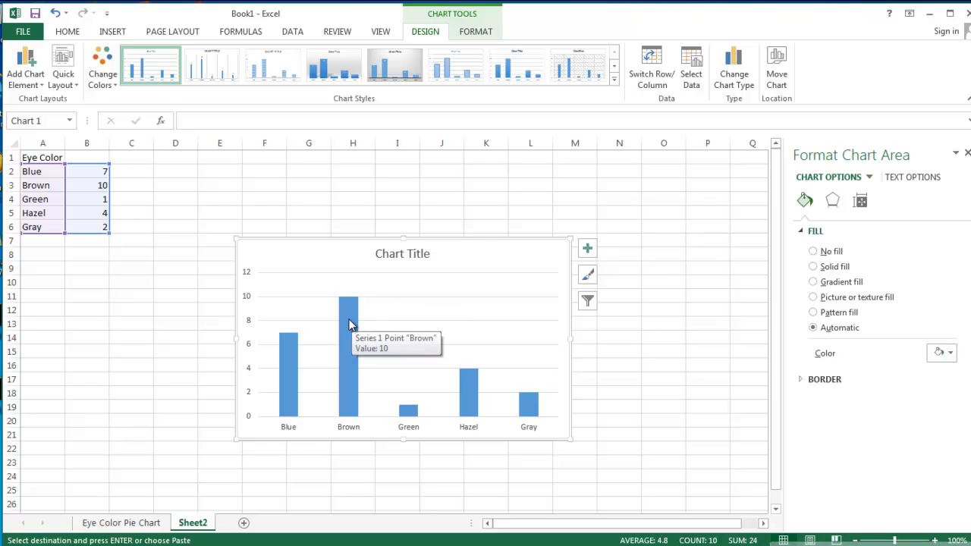
pyautogui.click(349, 324)
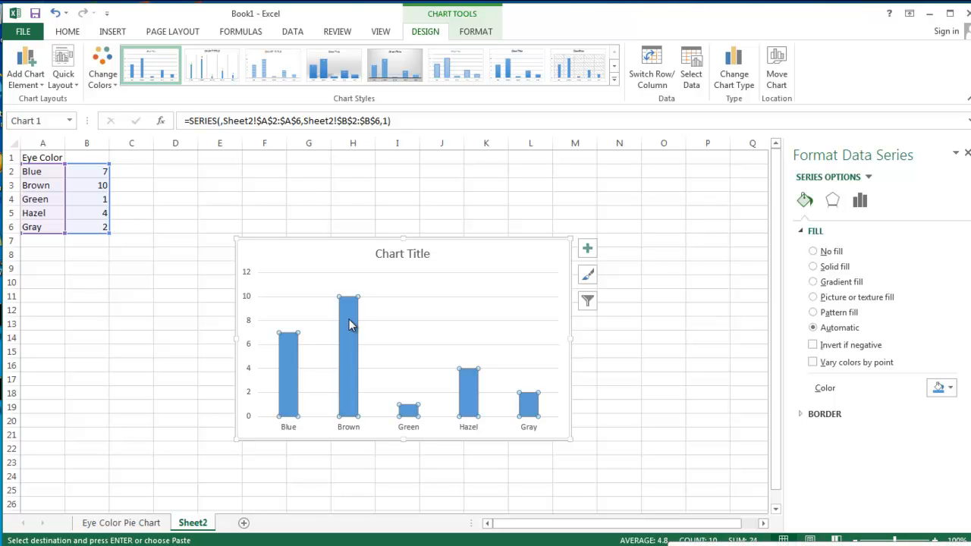
pyautogui.click(349, 324)
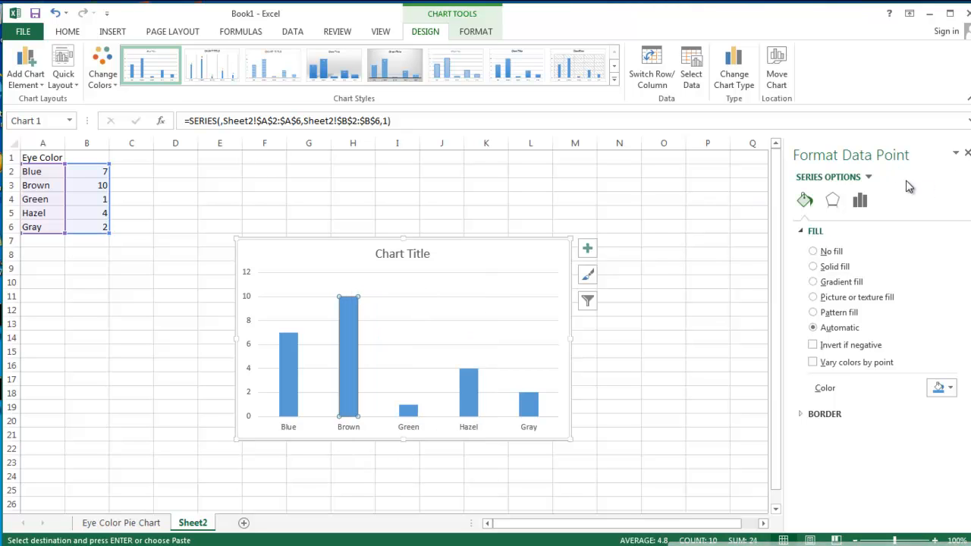
pyautogui.click(950, 389)
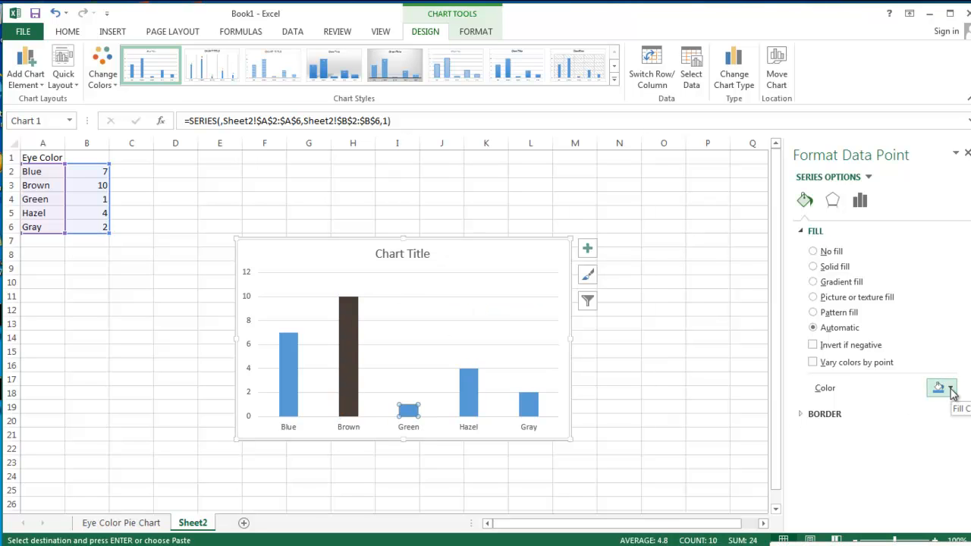
# - Fill the Green column with solid green and the Hazel column with solid dark gold
pyautogui.click(950, 389)
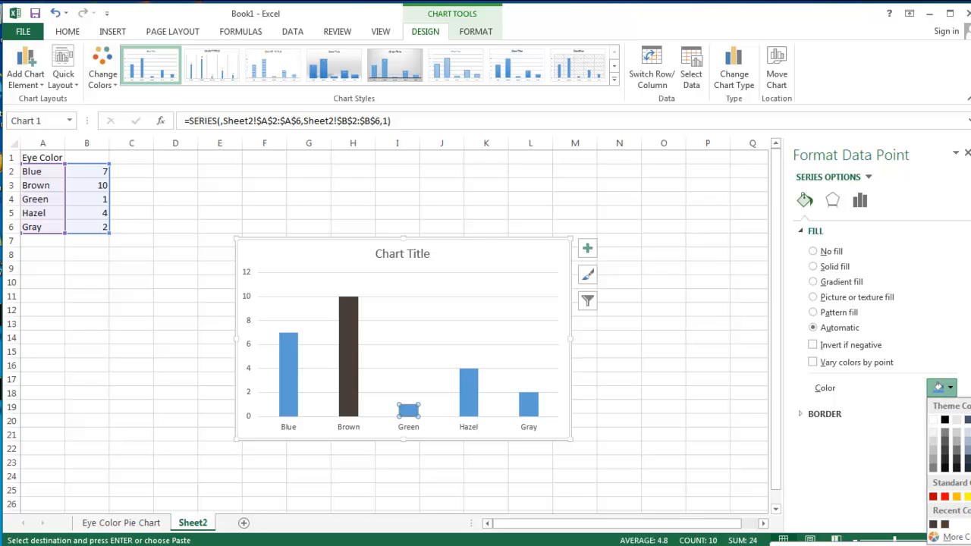
pyautogui.click(970, 497)
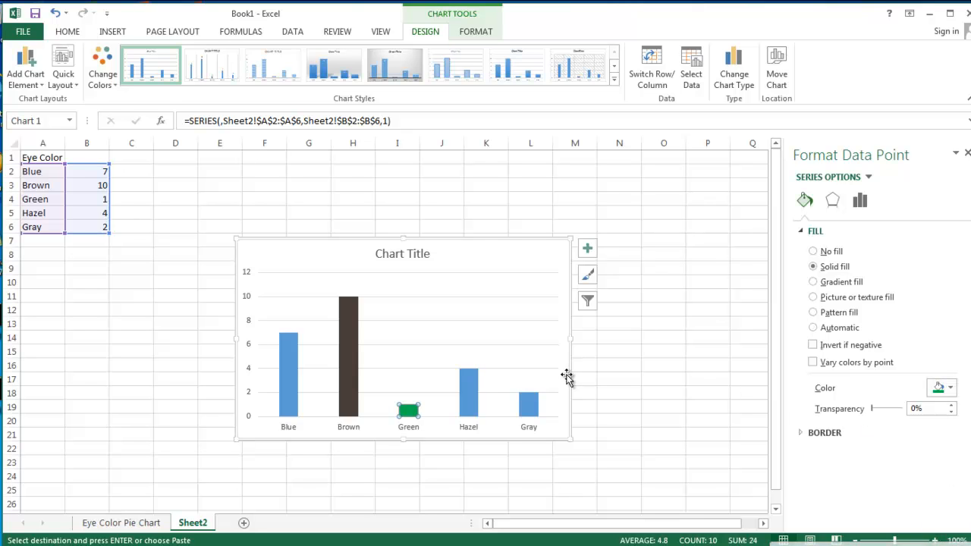
pyautogui.click(470, 395)
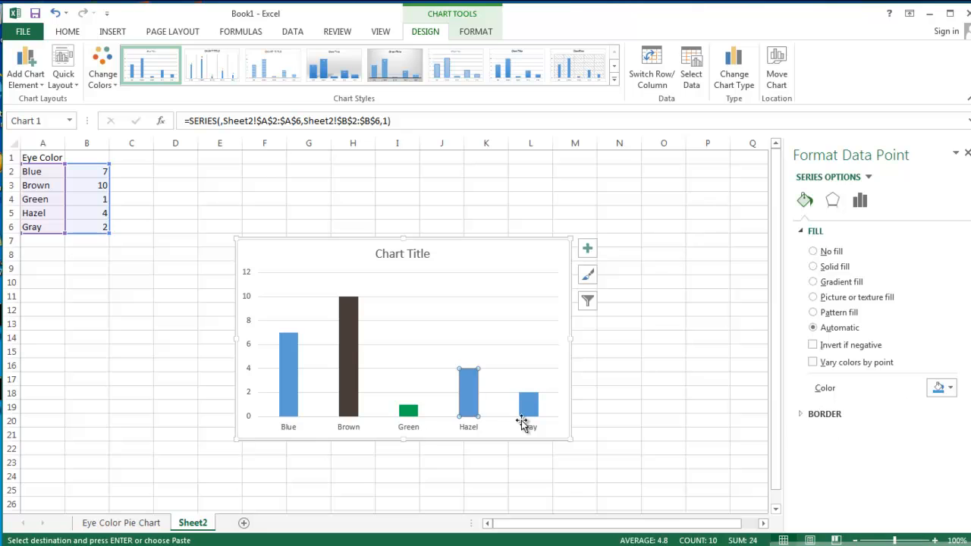
pyautogui.click(948, 388)
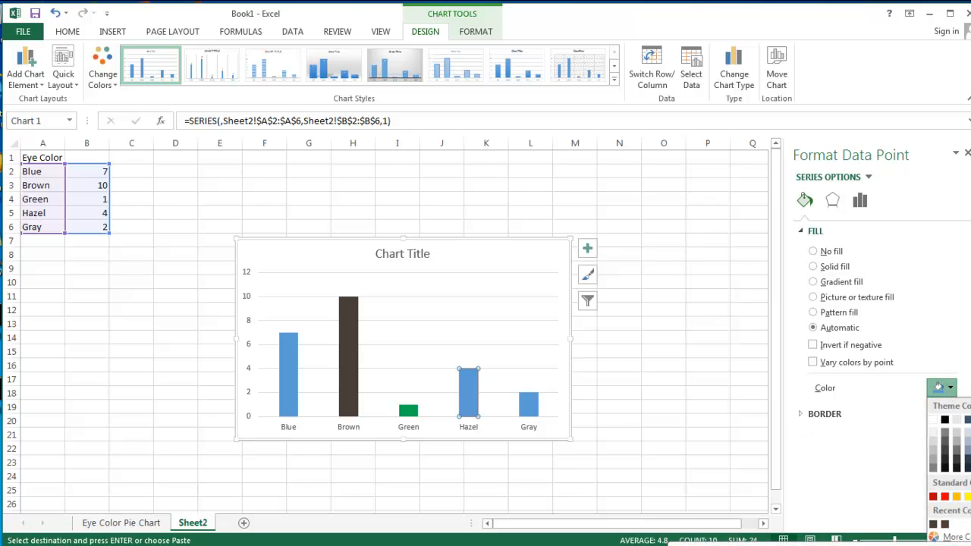
pyautogui.click(970, 459)
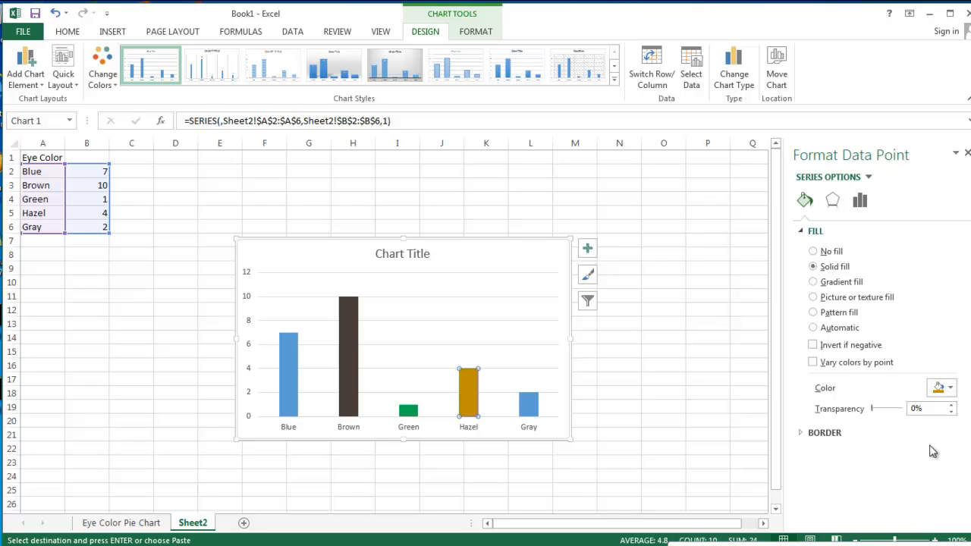
# - Select only the Gray column of the chart and give it a solid gray fill
pyautogui.click(527, 406)
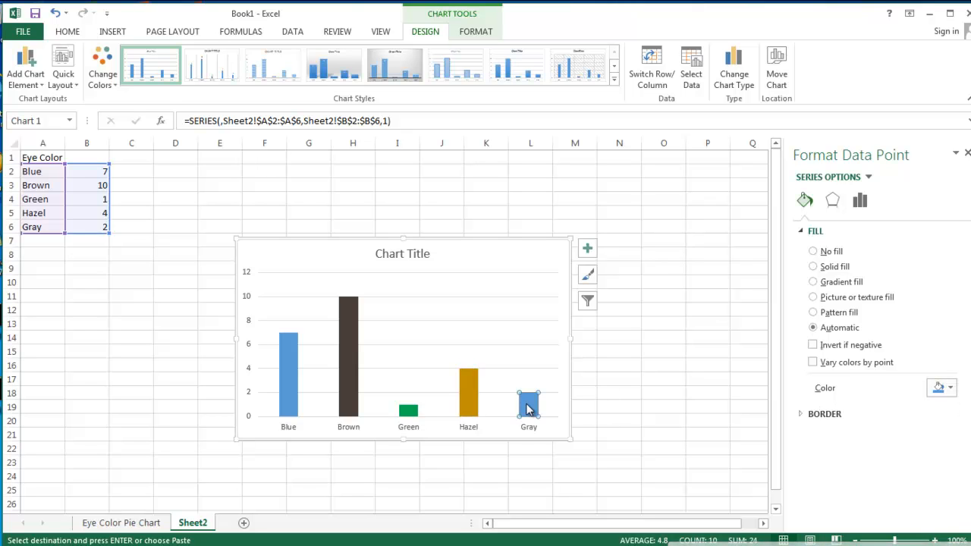
pyautogui.click(949, 389)
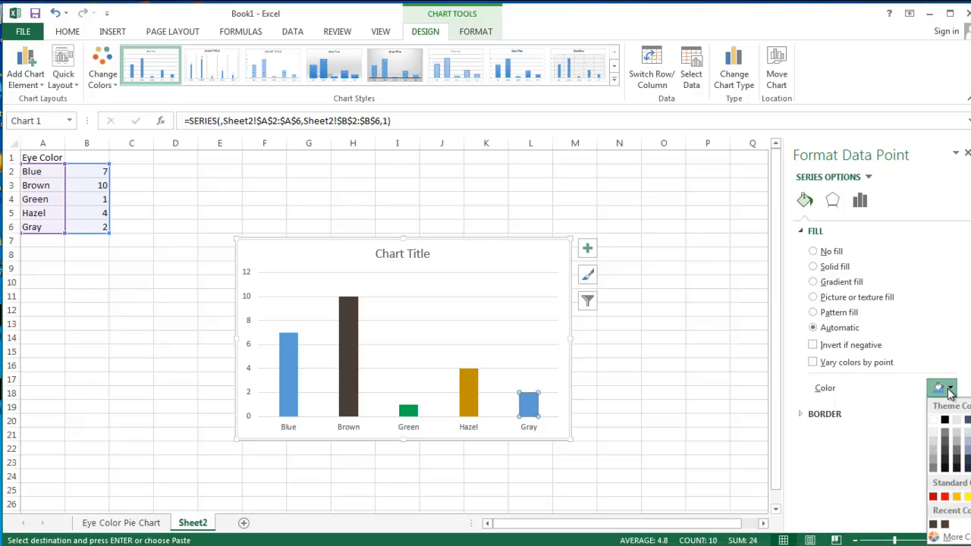
pyautogui.click(944, 432)
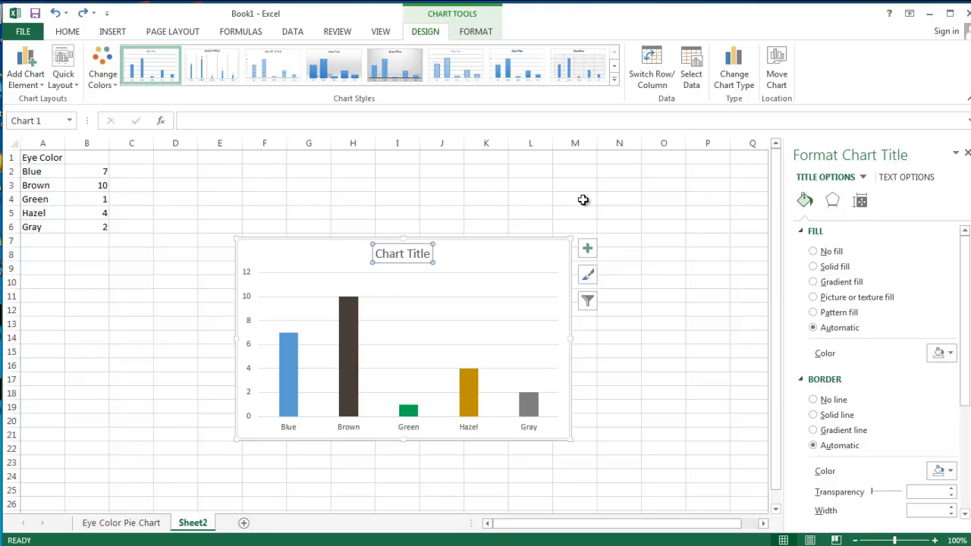
# - Replace the column chart's placeholder title with "Eye Color of Math Students"
pyautogui.click(401, 255)
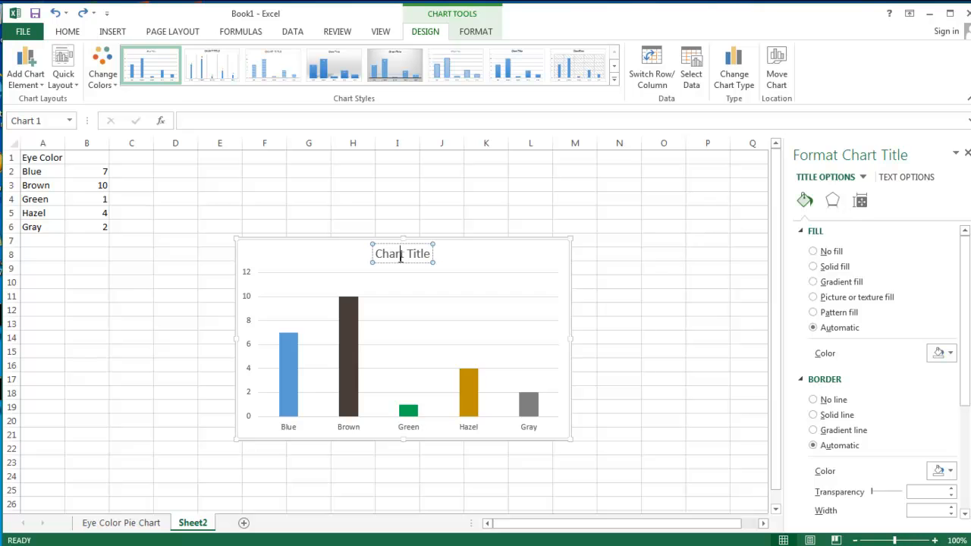
pyautogui.tripleClick(401, 255)
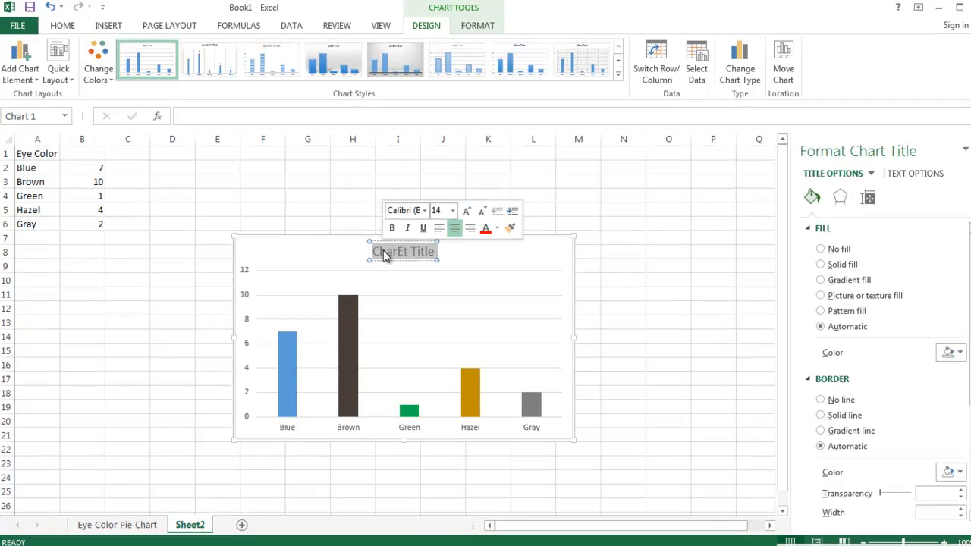
pyautogui.write('Eye')
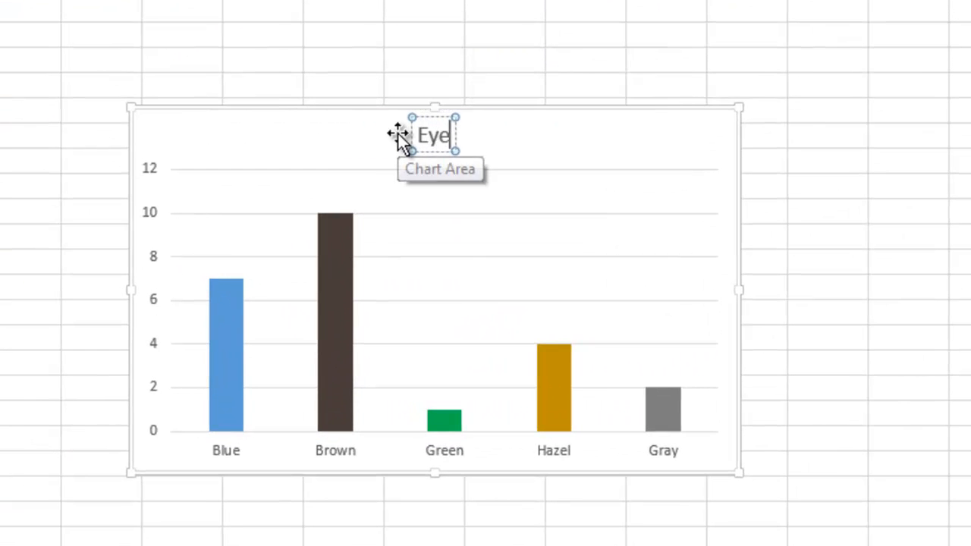
pyautogui.write(' Color o')
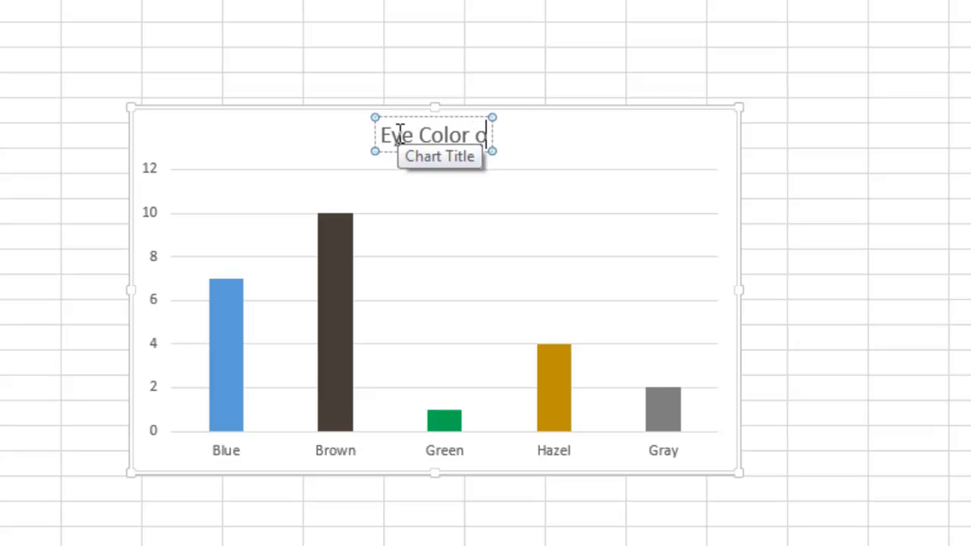
pyautogui.write('f Math S')
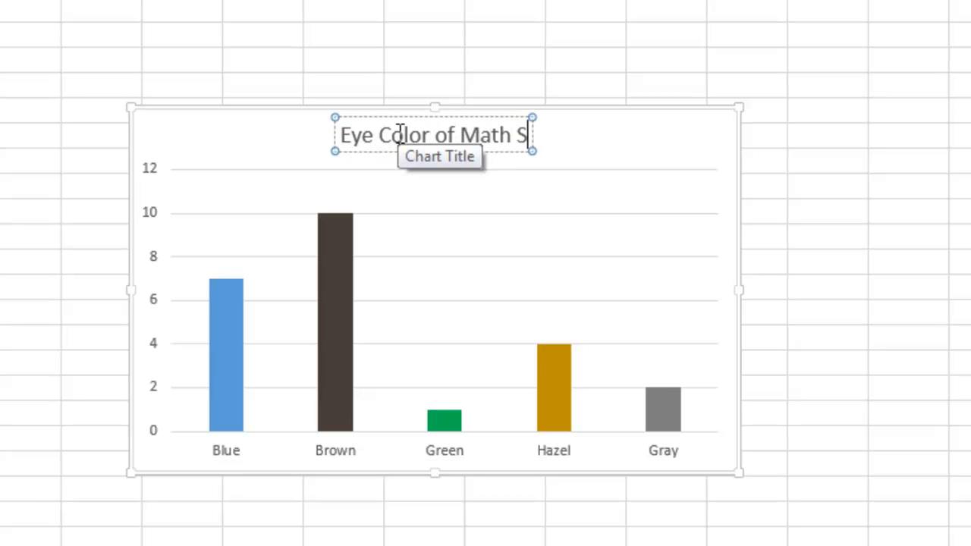
pyautogui.write('tudents')
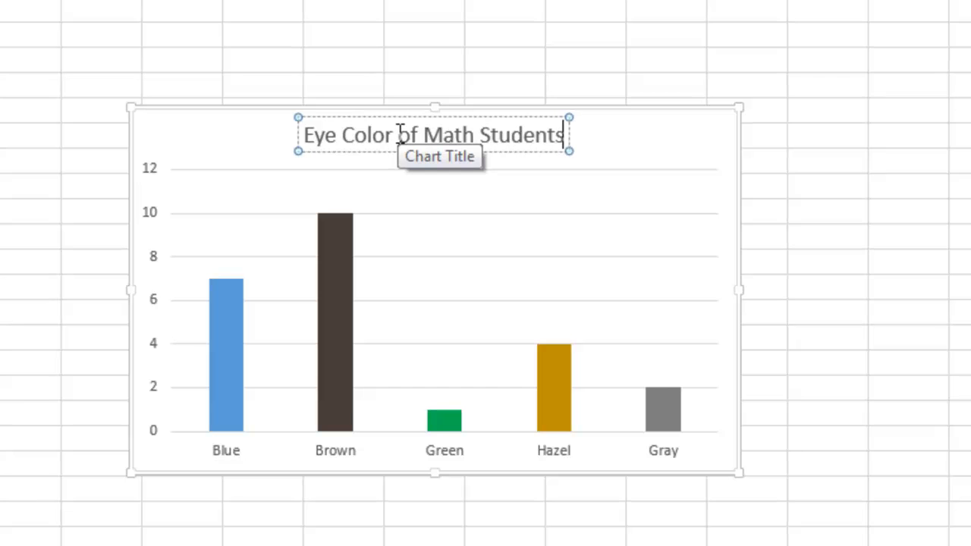
pyautogui.click(634, 158)
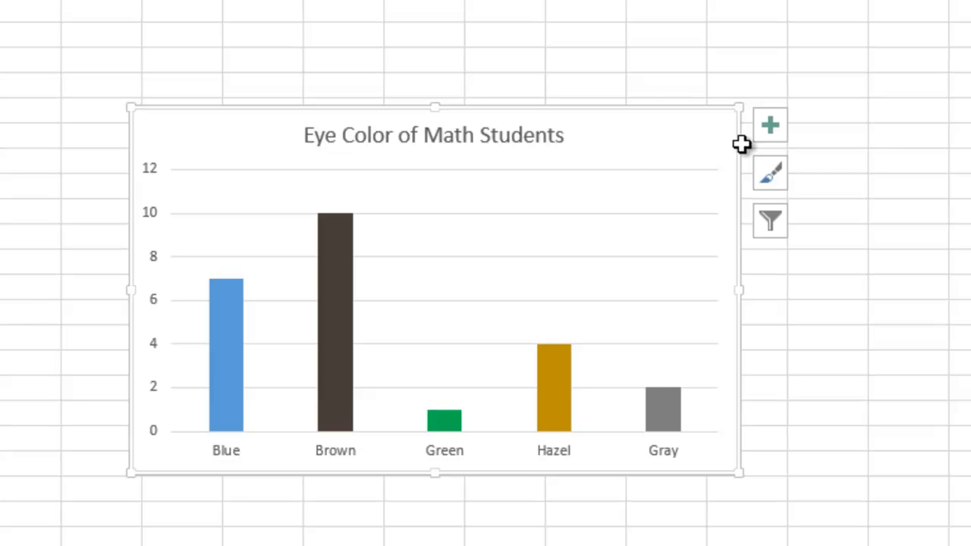
# - Add axis titles to the column chart and set the horizontal axis title to "Eye Color"
pyautogui.click(767, 129)
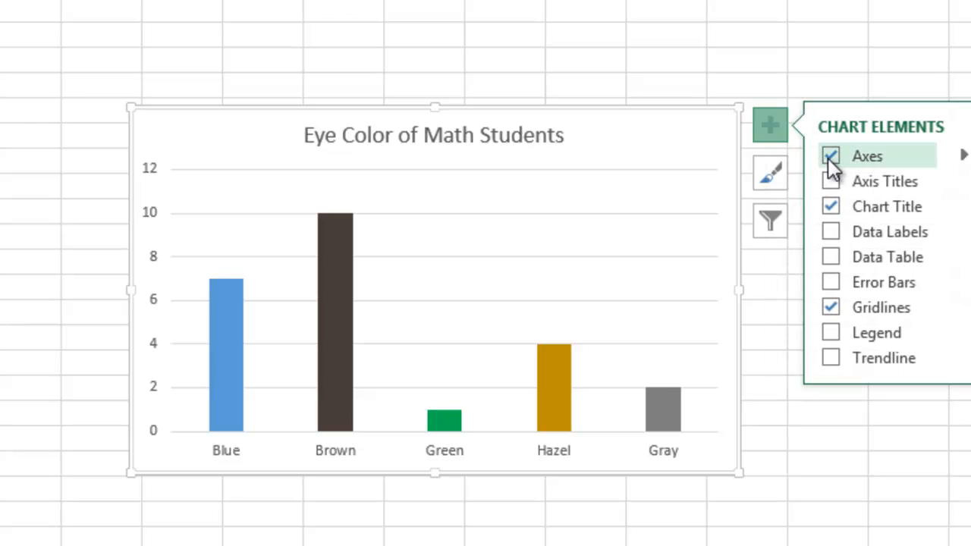
pyautogui.click(830, 180)
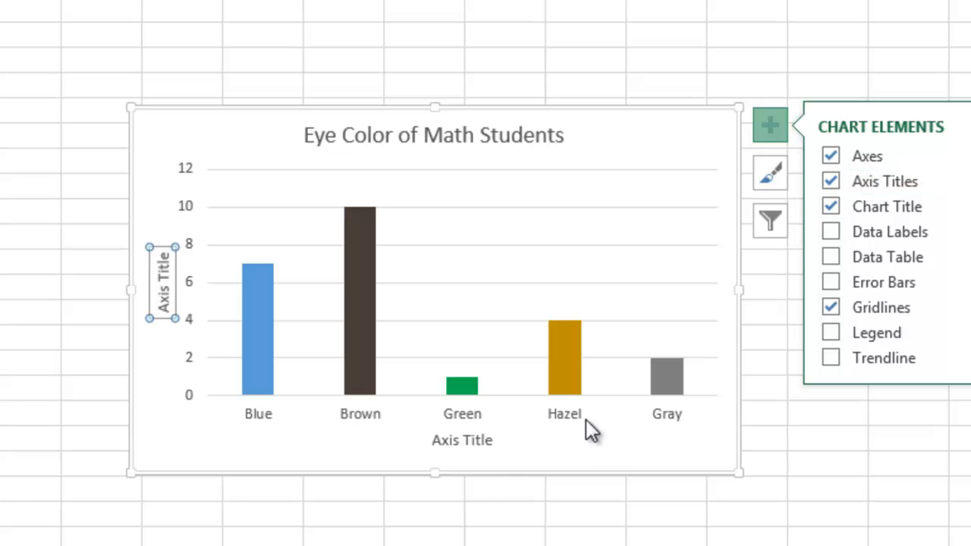
pyautogui.click(468, 445)
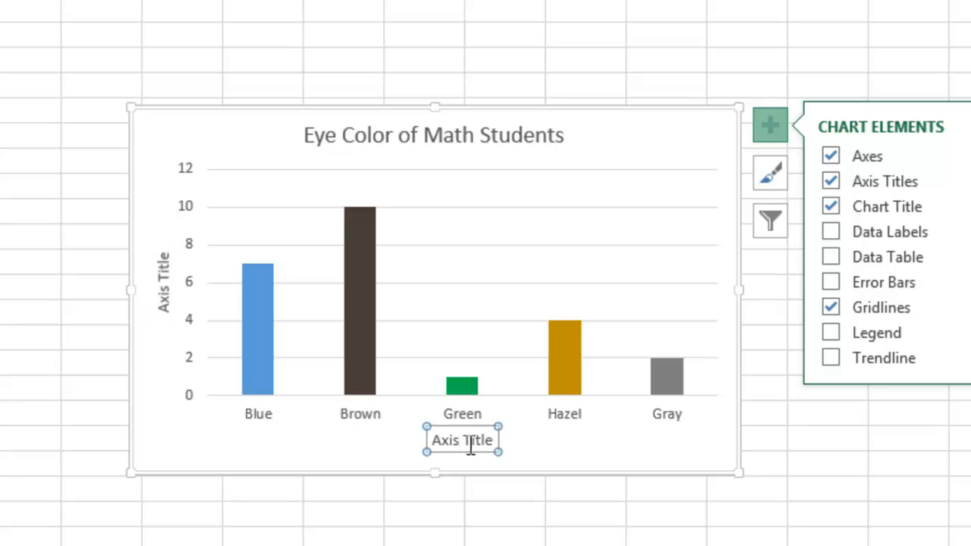
pyautogui.moveTo(493, 439); pyautogui.dragTo(435, 442)
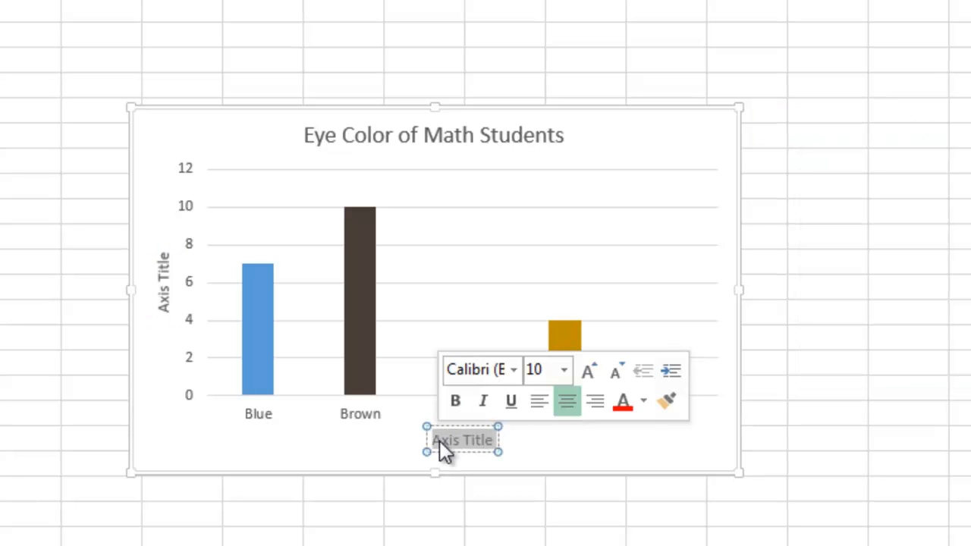
pyautogui.write('E')
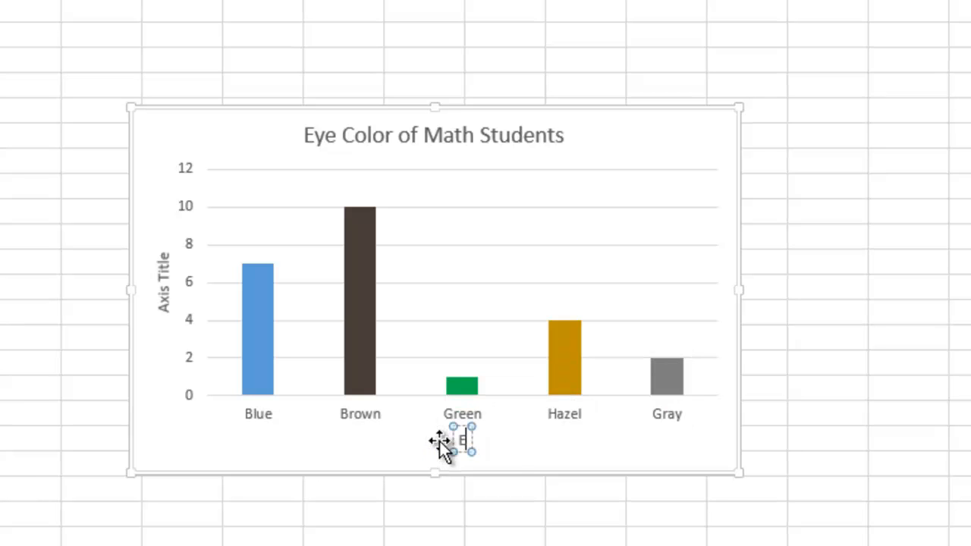
pyautogui.write('ye Color')
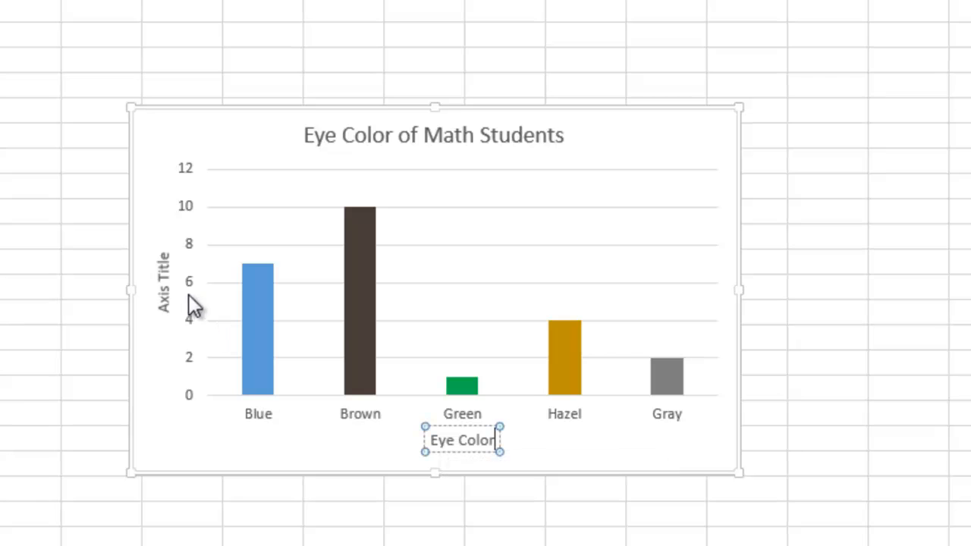
# - Set the column chart's vertical axis title to "Frequency"
pyautogui.click(164, 289)
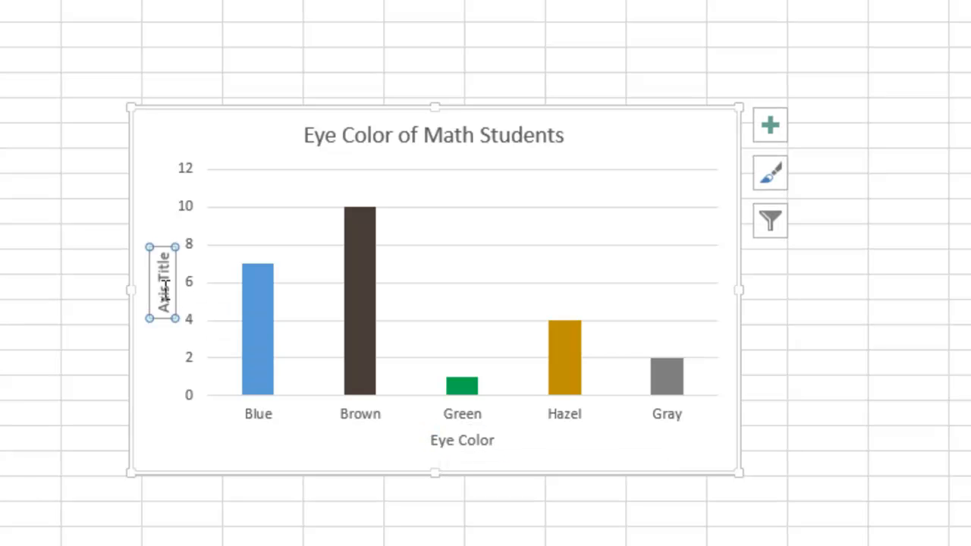
pyautogui.click(165, 289)
pyautogui.hotkey('ctrl', 'a')
pyautogui.write('Frequency')
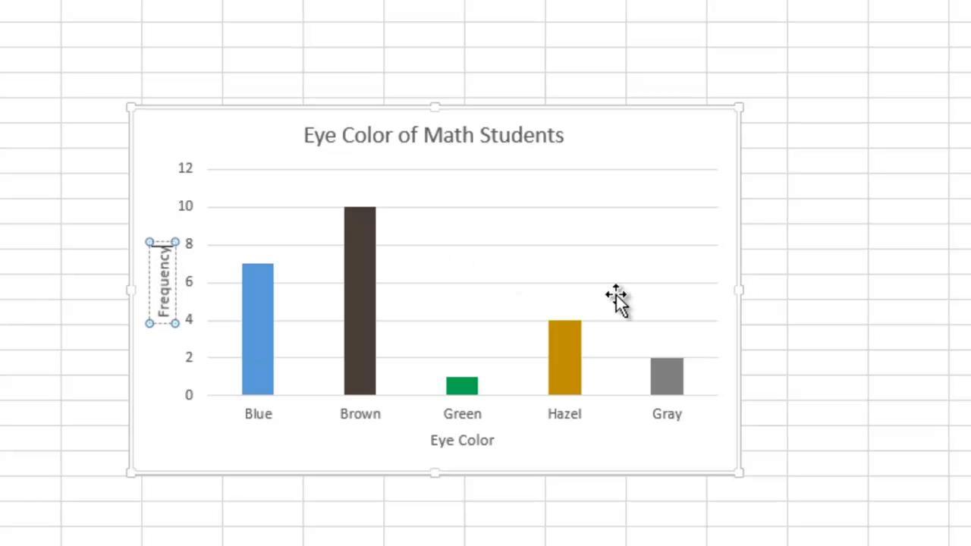
pyautogui.click(806, 298)
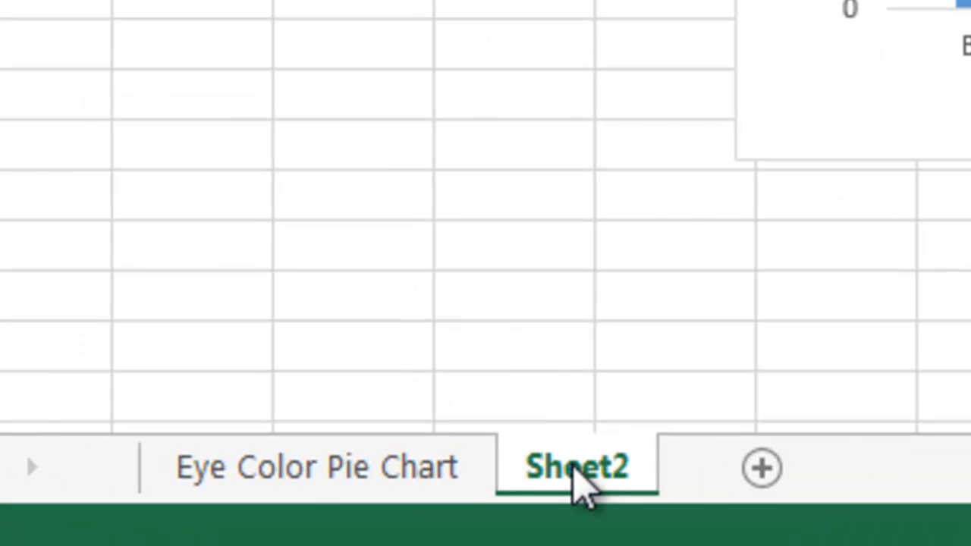
# - Rename the Sheet2 worksheet as "Eye Color Bar Chart"
pyautogui.doubleClick(579, 474)
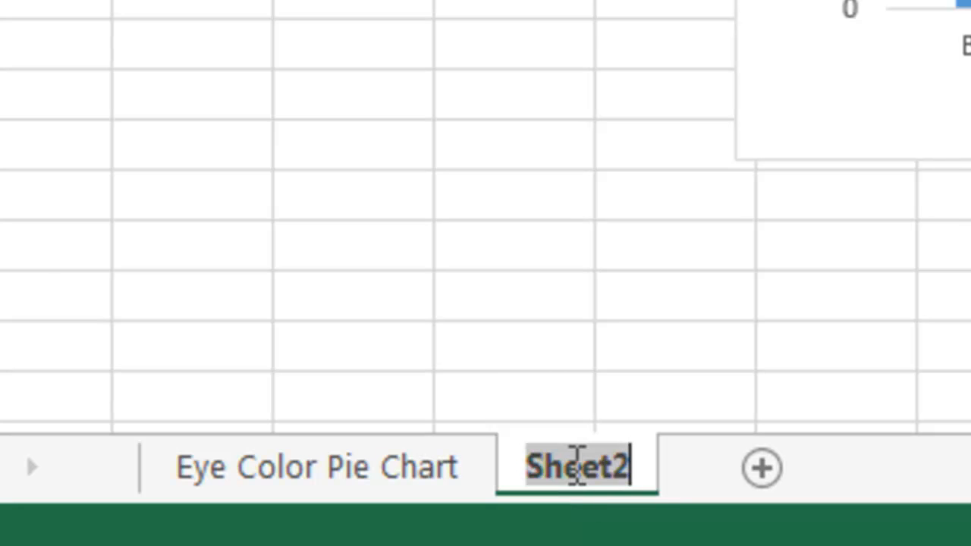
pyautogui.write('E')
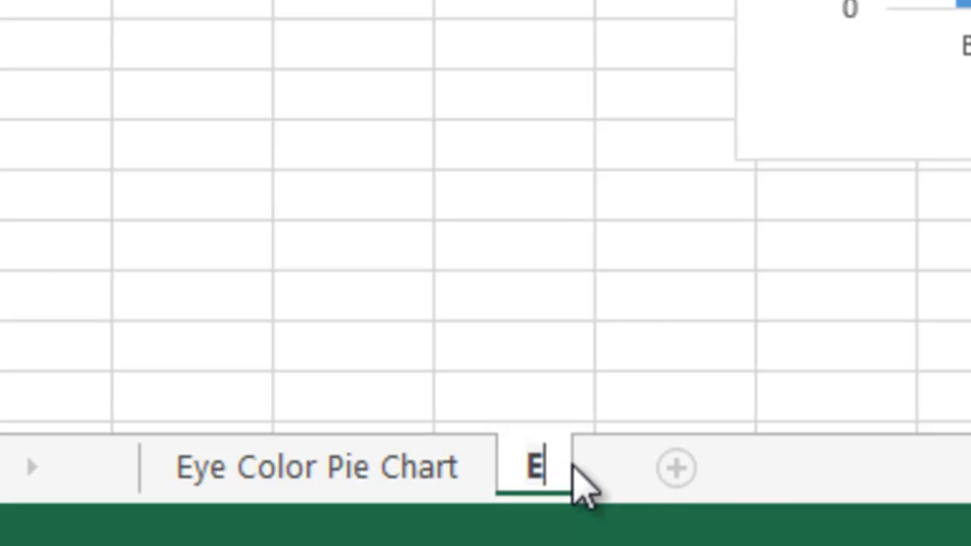
pyautogui.write('ye Color ')
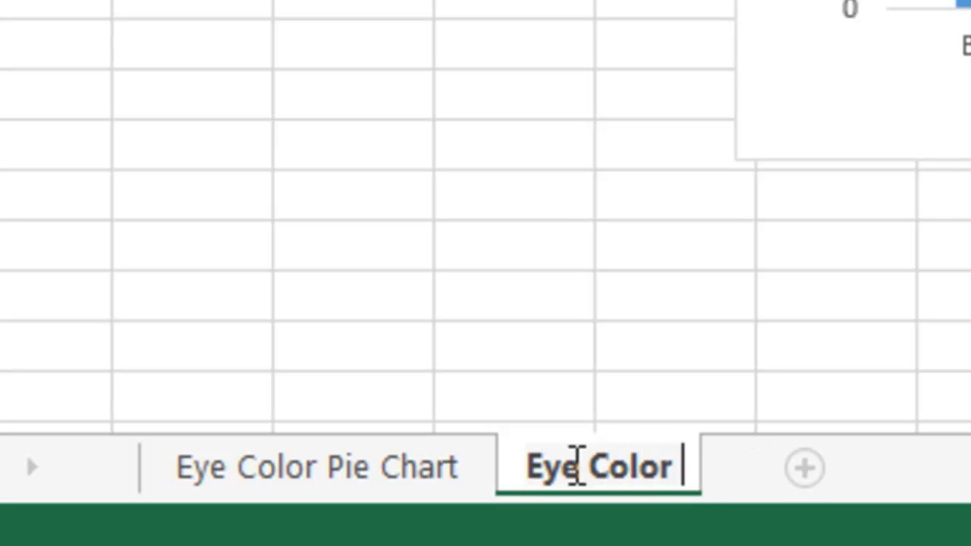
pyautogui.write('Bar Chart')
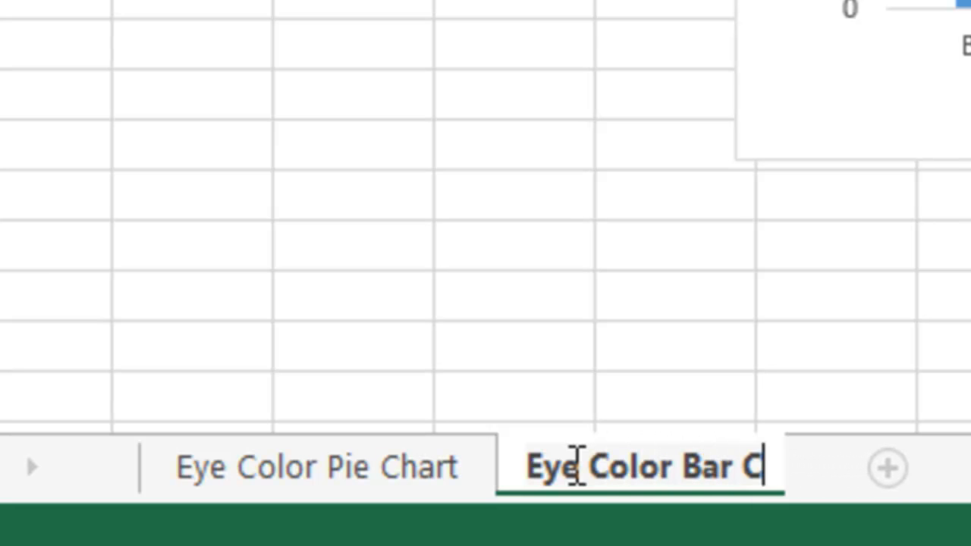
pyautogui.click(238, 134)
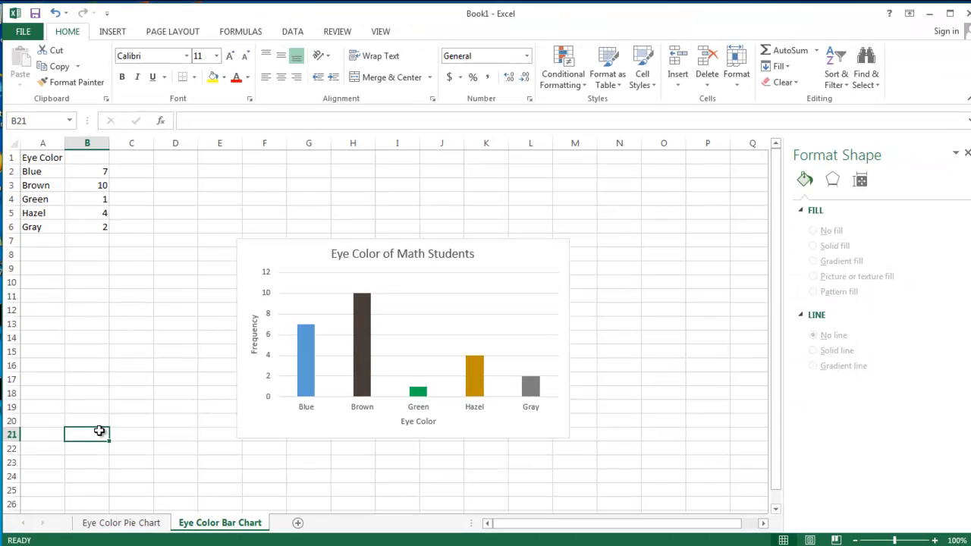